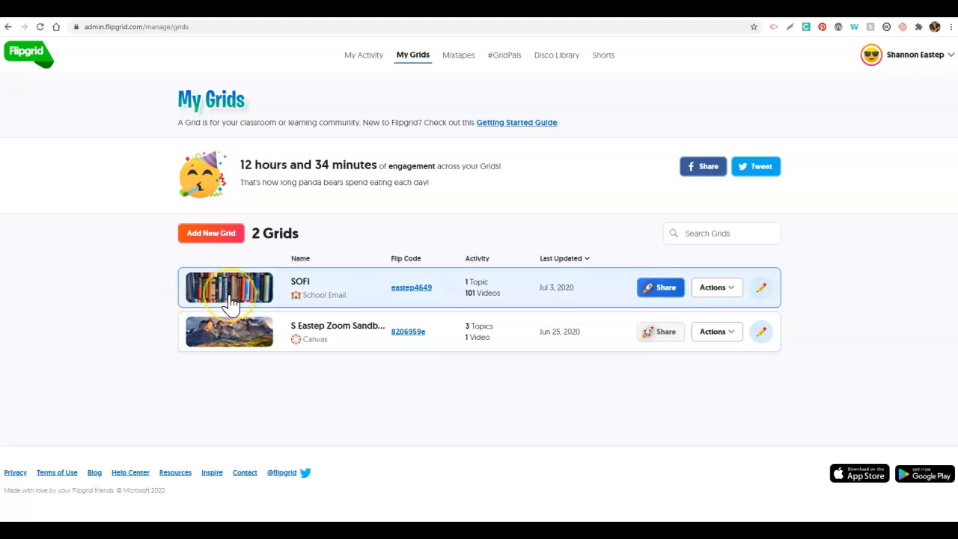
# Step: Start a new grid named "Flipgrid Tutorial Example Grid" with School Email as its grid type
pyautogui.click(294, 377)
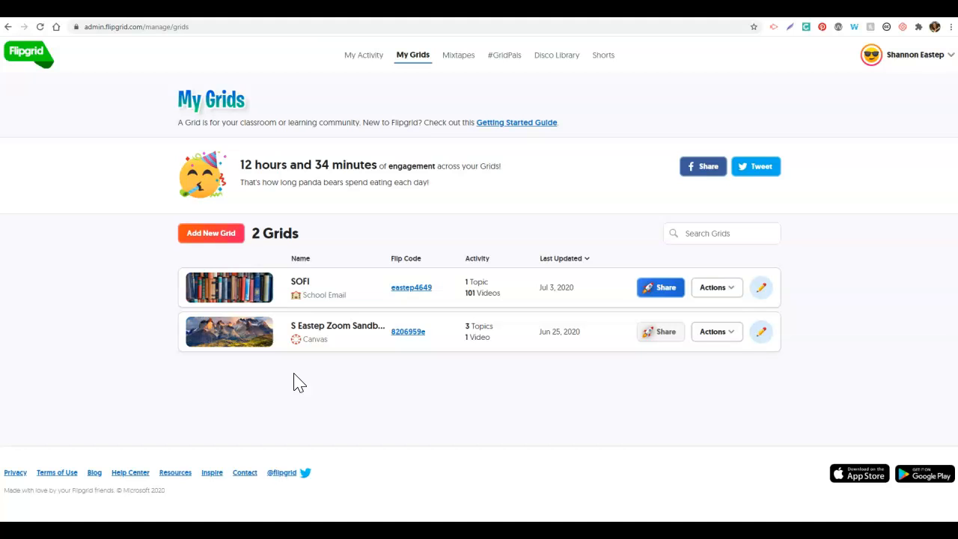
pyautogui.rightClick(221, 238)
pyautogui.click(221, 239)
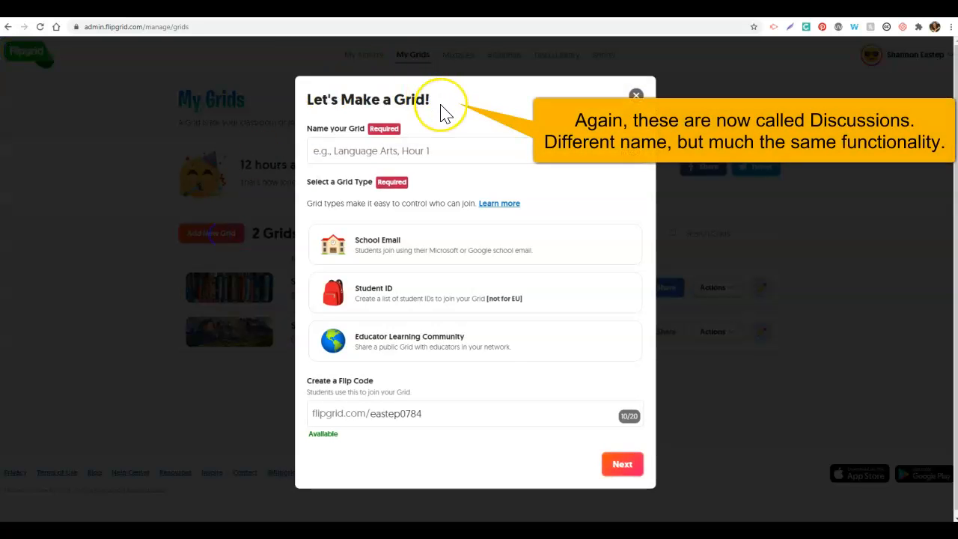
pyautogui.click(432, 148)
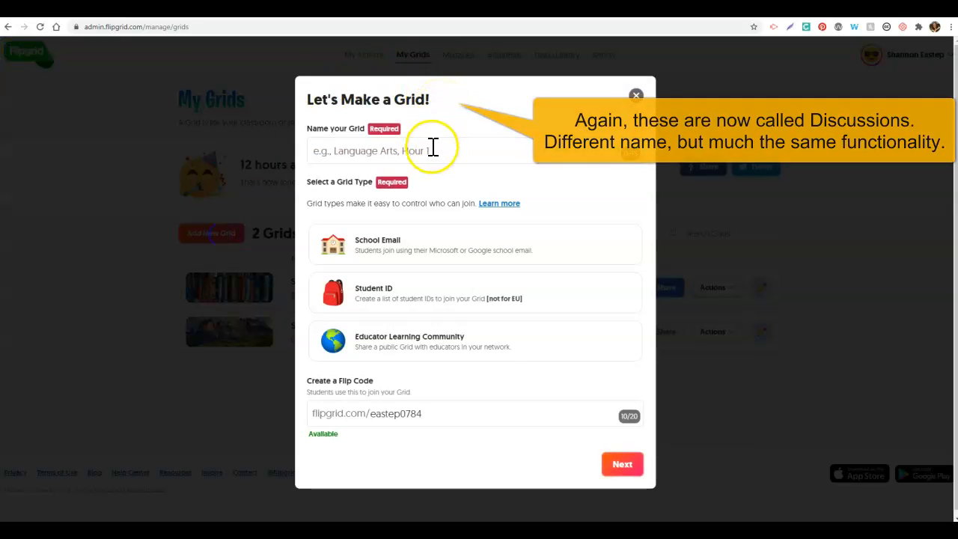
pyautogui.write('Flipgrid Tutpti')
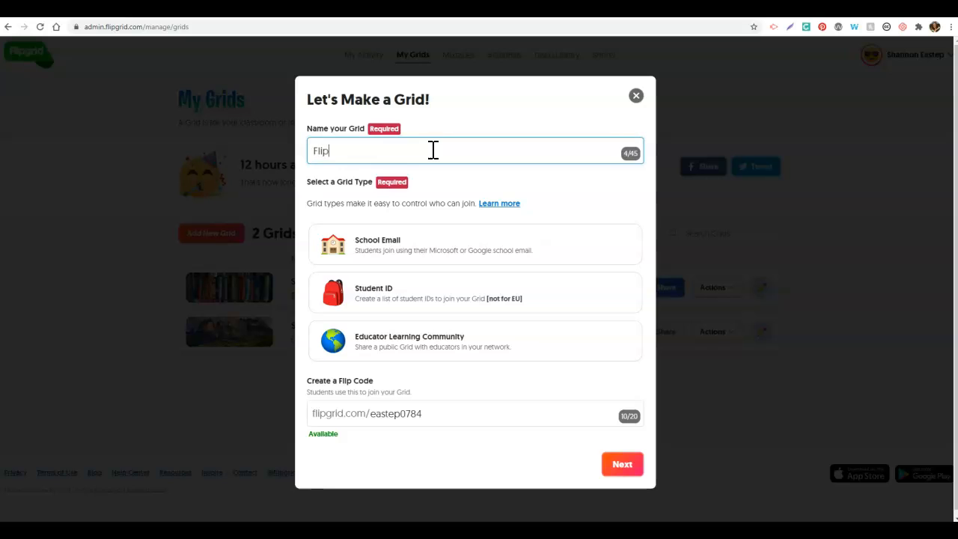
pyautogui.press('BackSpace')
pyautogui.press('BackSpace')
pyautogui.press('BackSpace')
pyautogui.write('orial Example Grid')
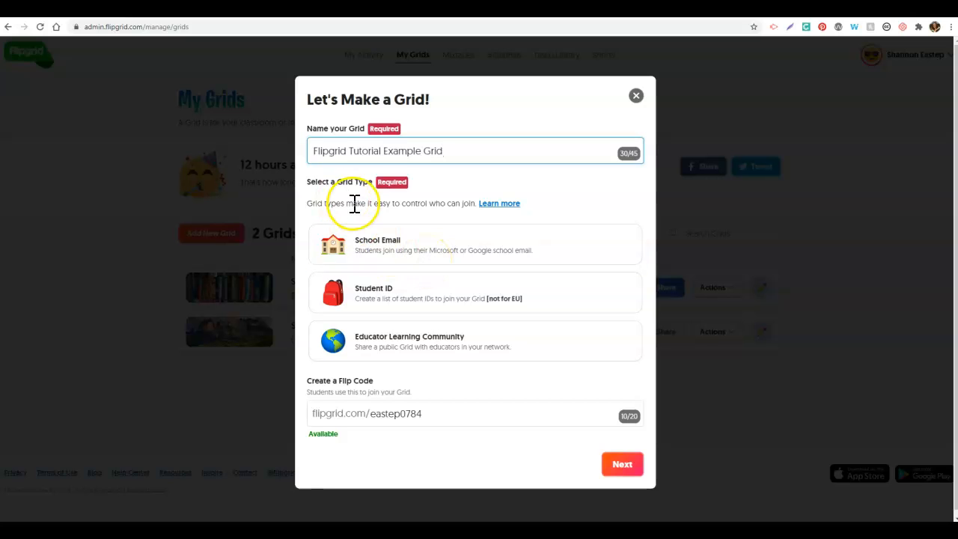
pyautogui.click(383, 254)
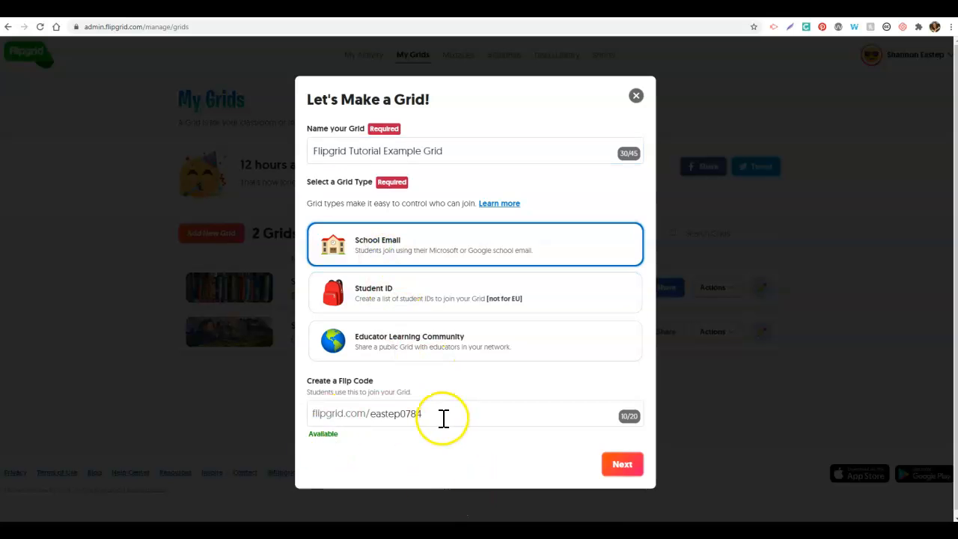
pyautogui.click(622, 464)
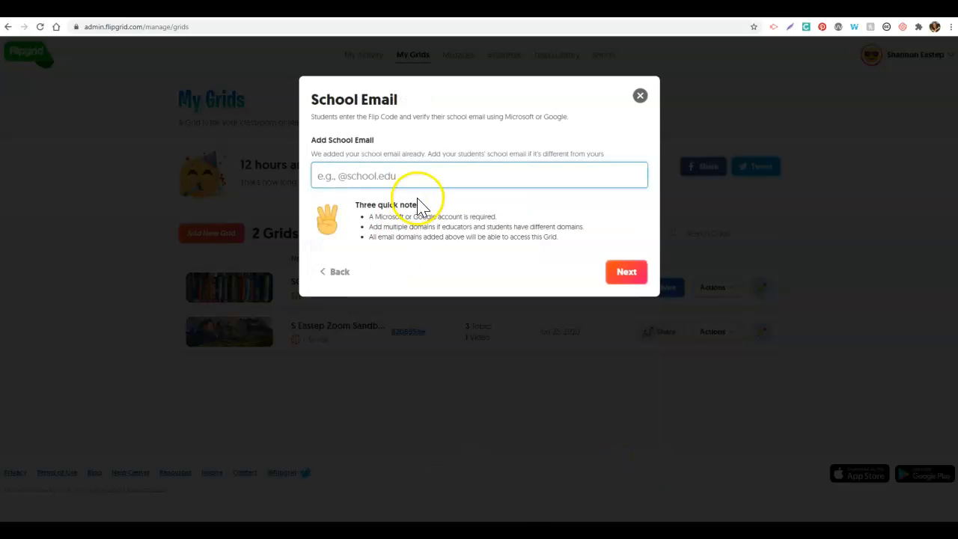
pyautogui.click(402, 178)
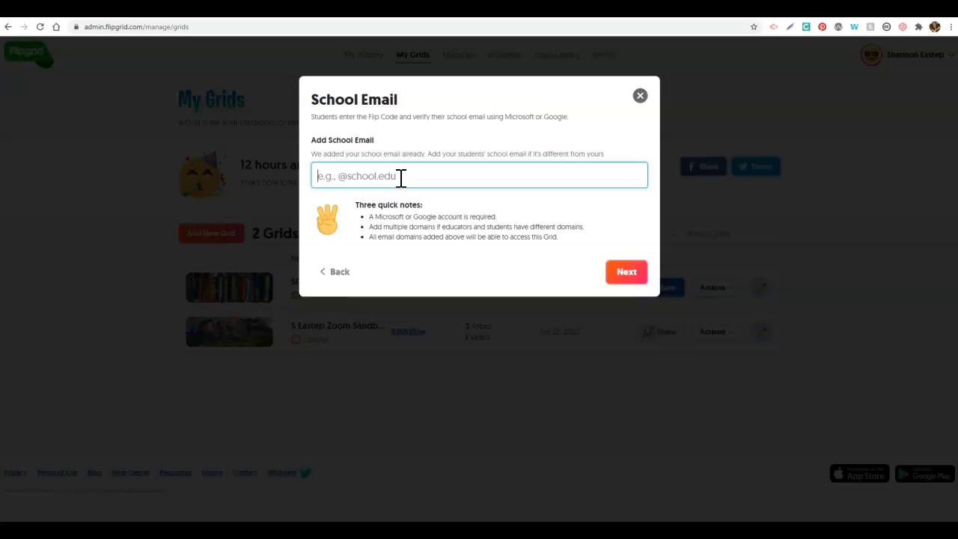
pyautogui.write('@nku.edu, @gmail,com')
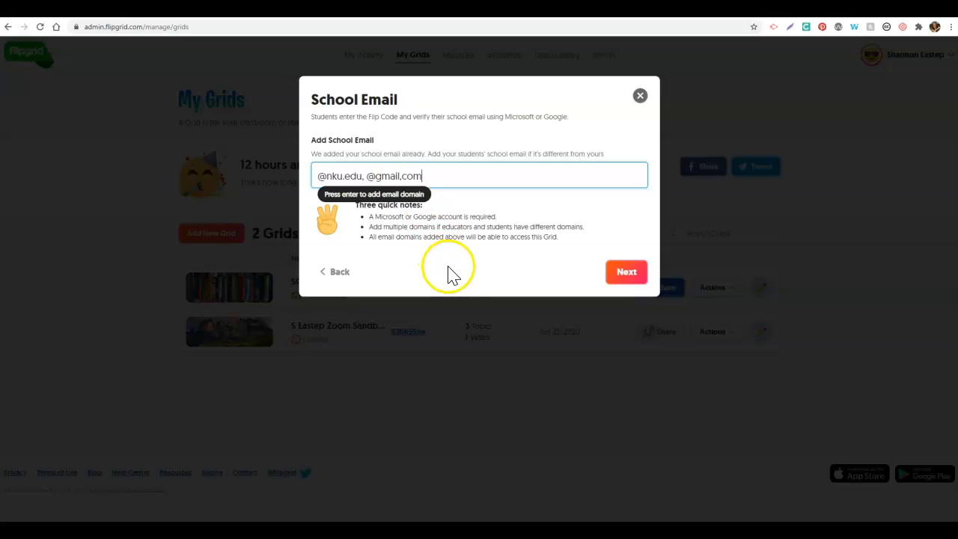
pyautogui.click(402, 176)
pyautogui.press('BackSpace')
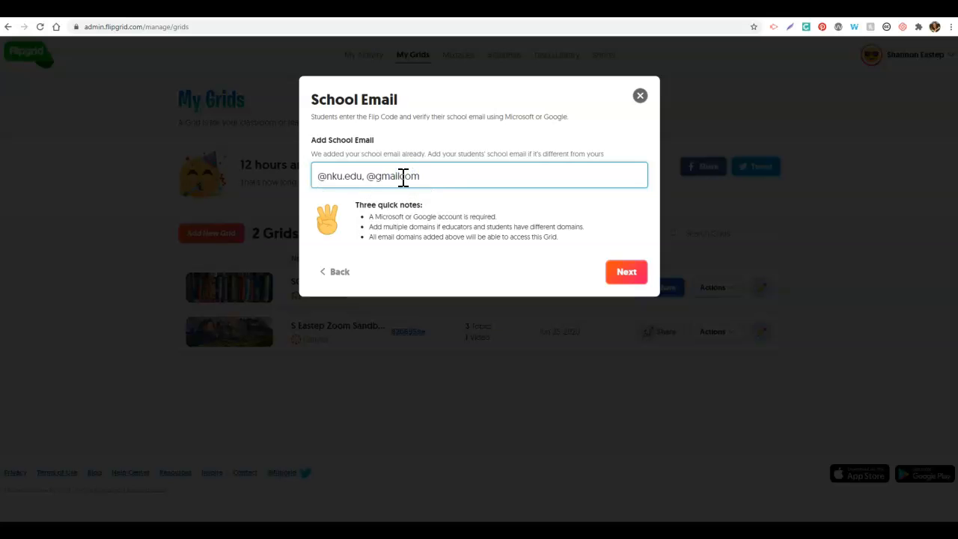
pyautogui.write('.')
pyautogui.click(455, 175)
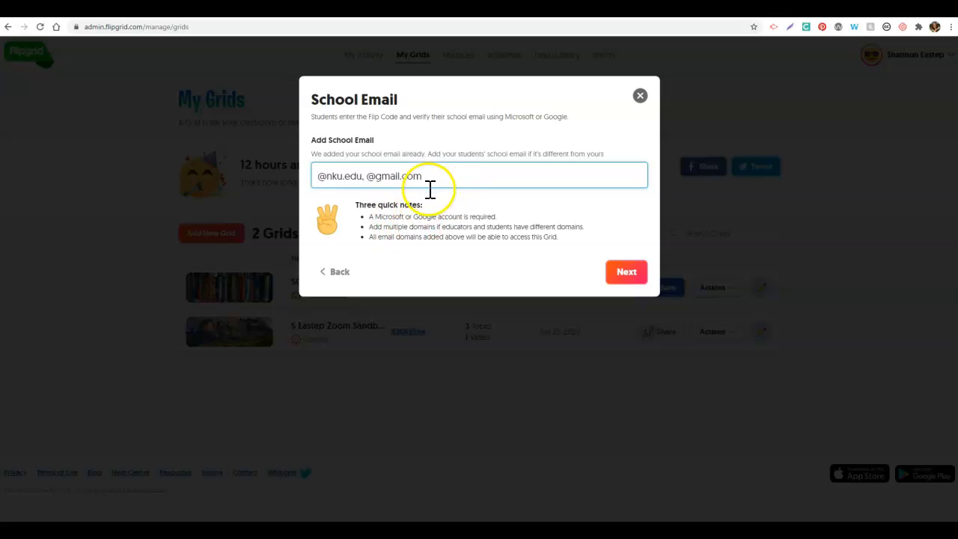
pyautogui.click(629, 275)
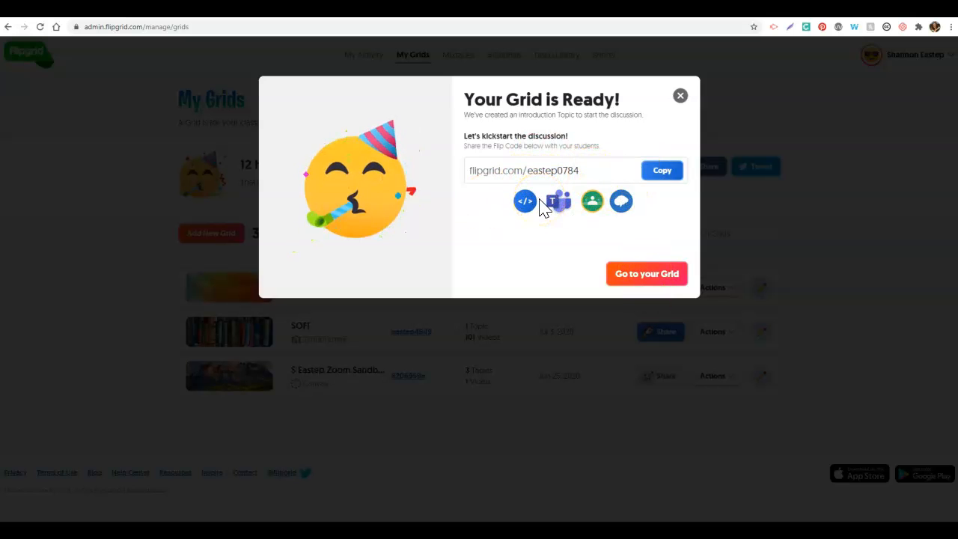
pyautogui.click(645, 276)
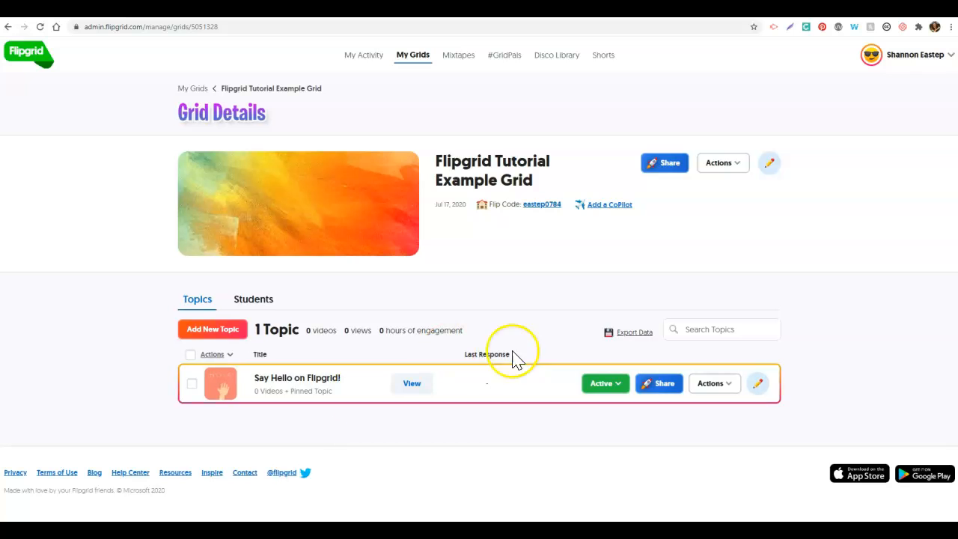
# Step: Permanently delete the "Say Hello on Flipgrid!" topic from the new grid
pyautogui.click(725, 388)
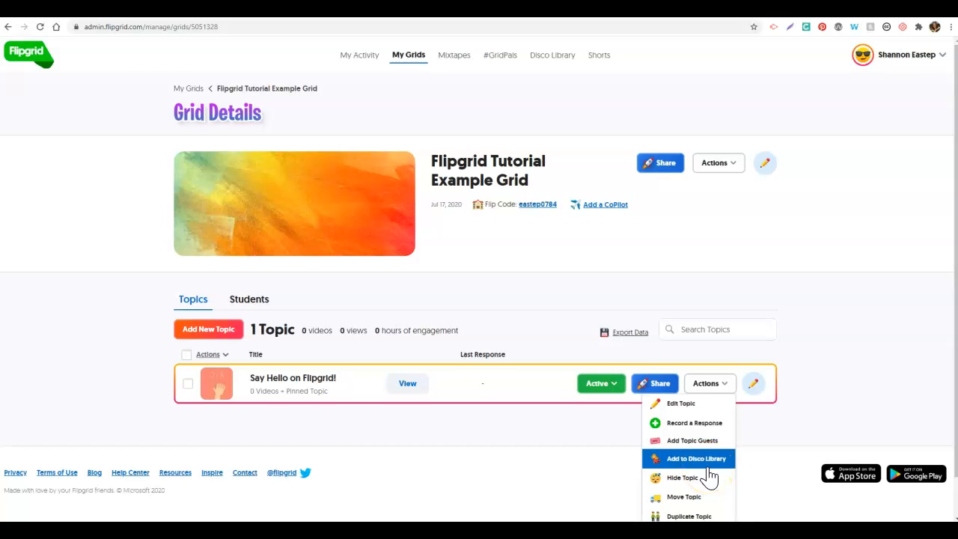
pyautogui.scroll(-1, 708, 478)
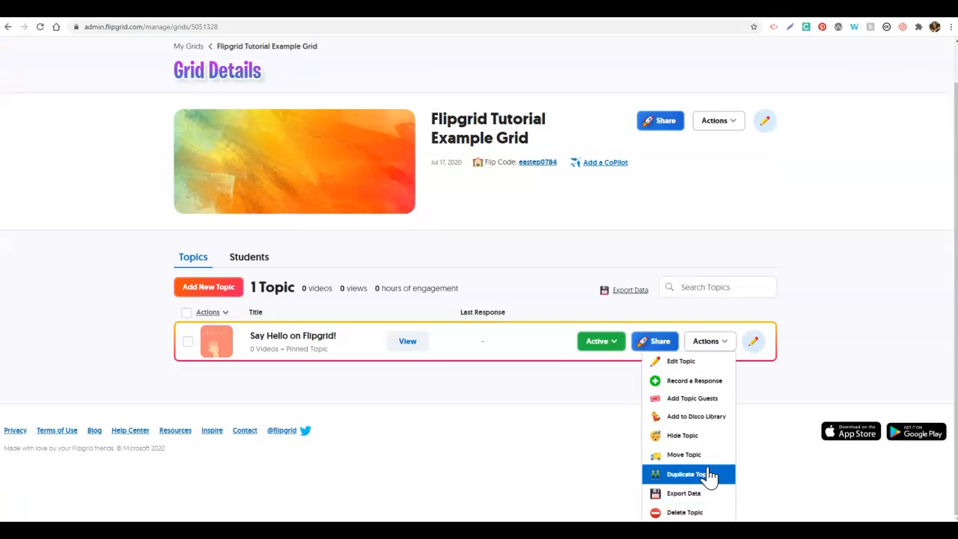
pyautogui.click(697, 512)
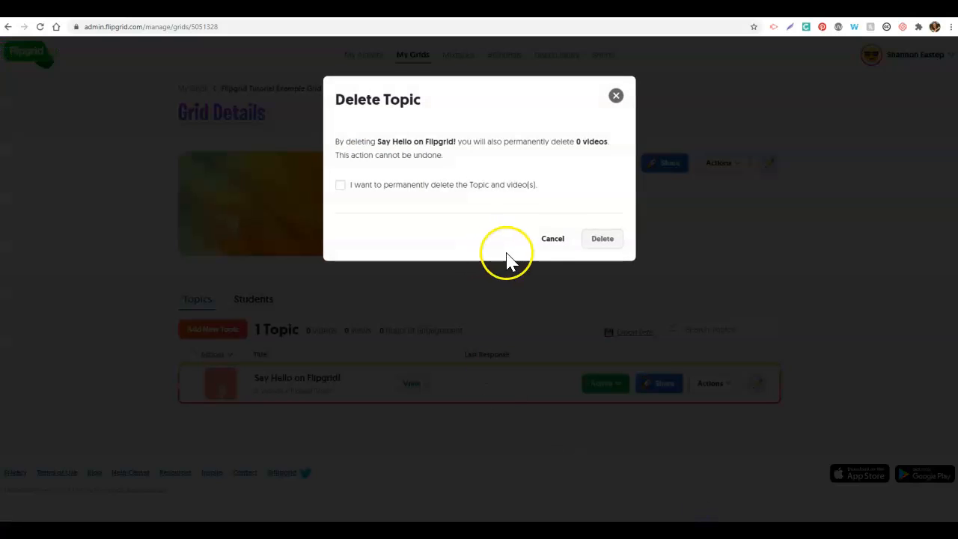
pyautogui.click(602, 239)
pyautogui.click(391, 204)
pyautogui.click(615, 234)
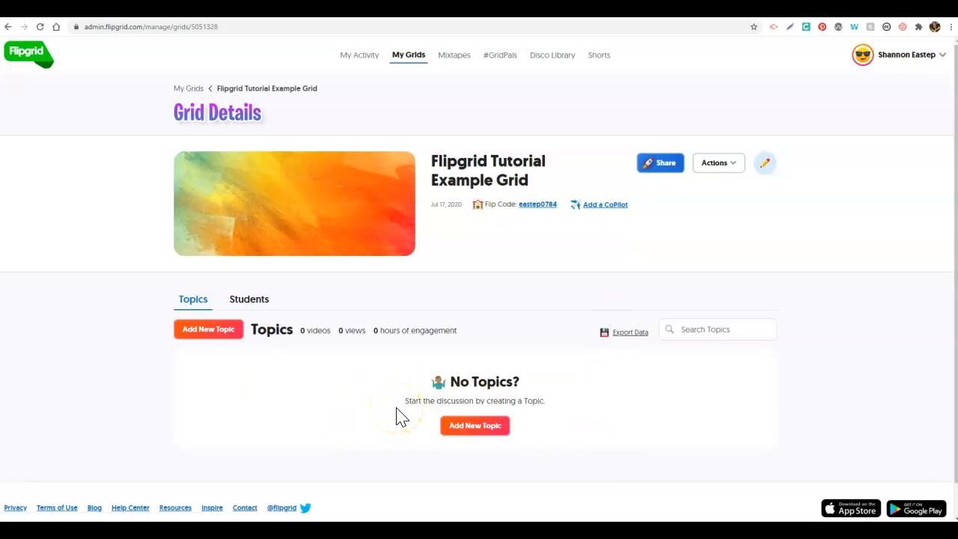
pyautogui.click(416, 63)
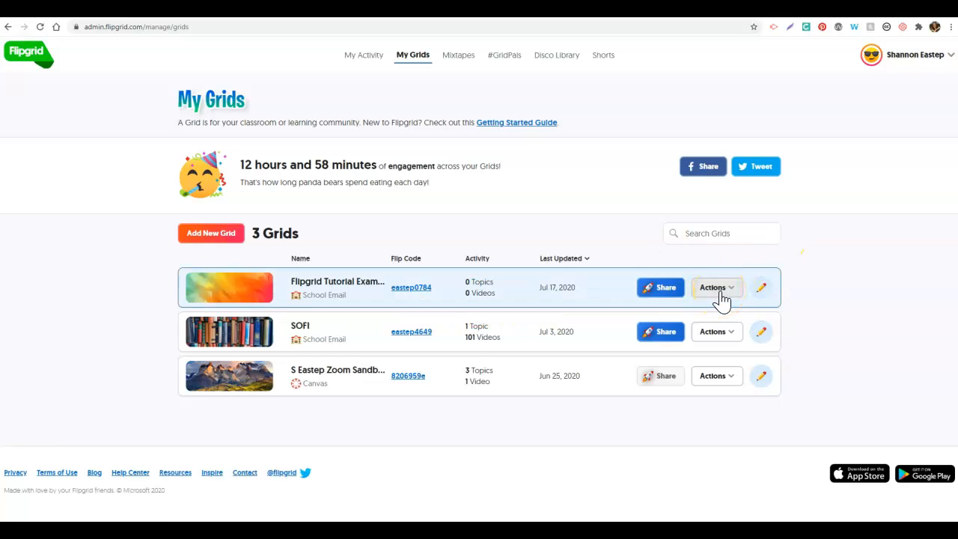
pyautogui.click(763, 291)
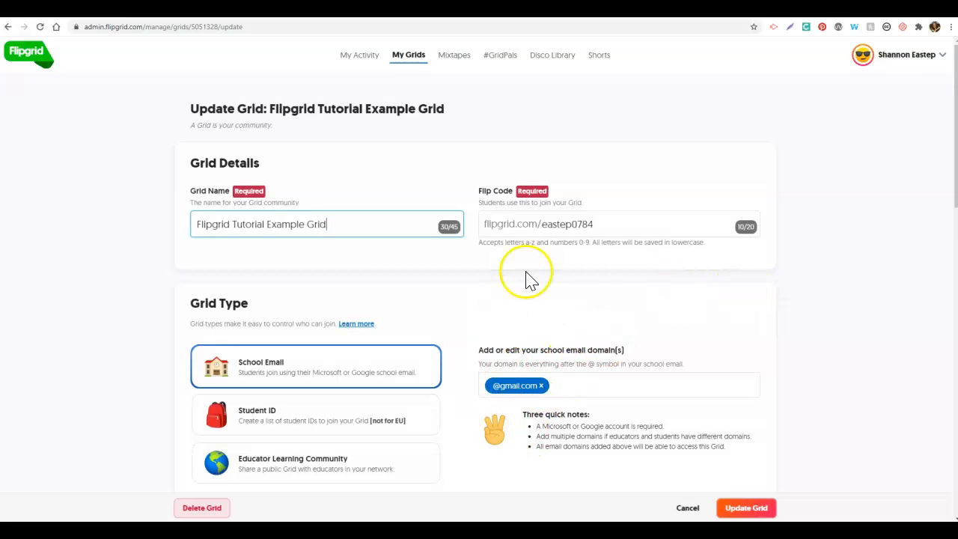
pyautogui.click(572, 386)
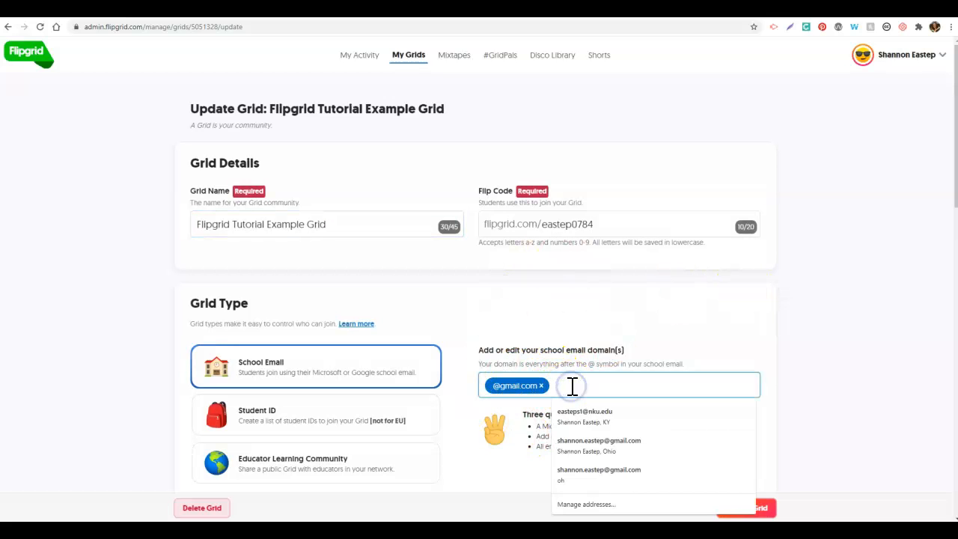
pyautogui.write('@nku.ed')
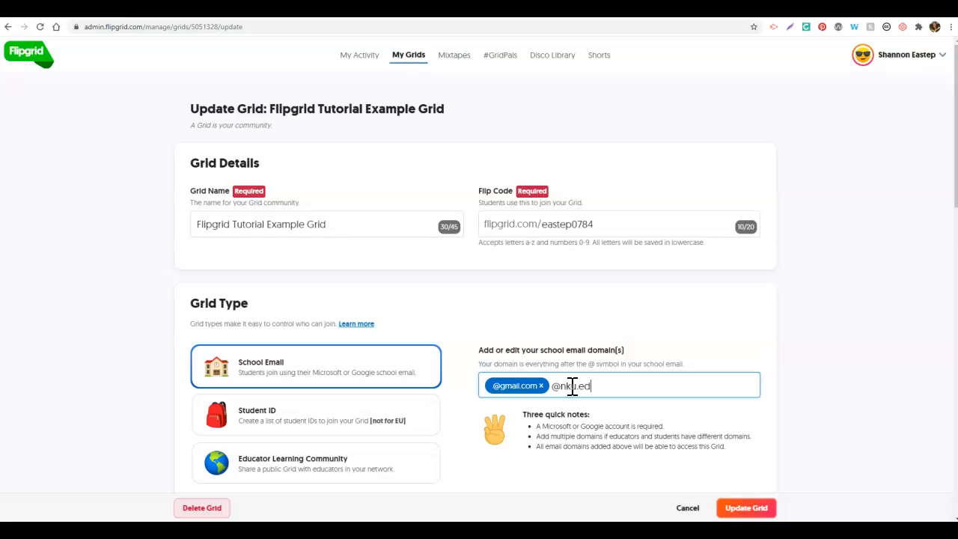
pyautogui.write('u')
pyautogui.press('Return')
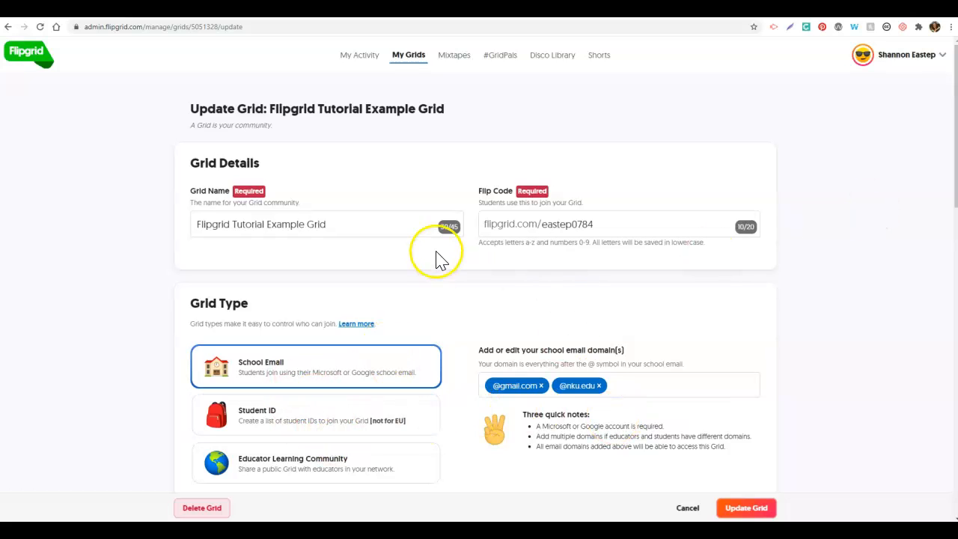
# Step: Look over the grid's Features settings and view the choices for its Active State
pyautogui.moveTo(956, 188); pyautogui.dragTo(956, 319)
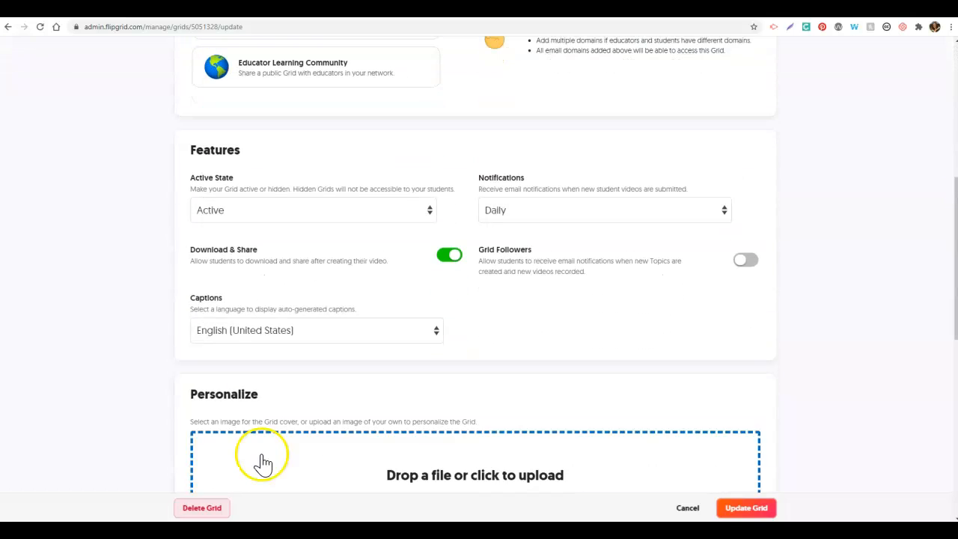
pyautogui.click(300, 216)
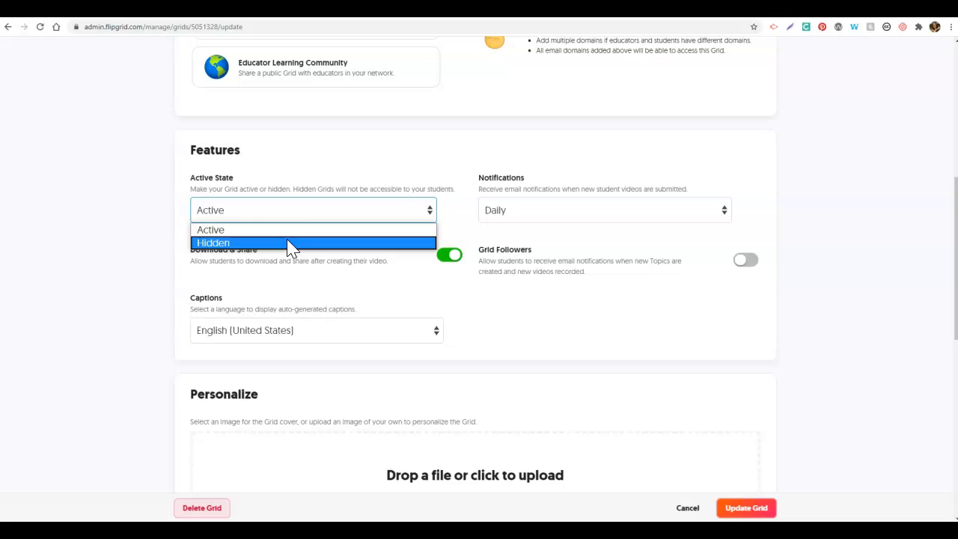
pyautogui.click(327, 353)
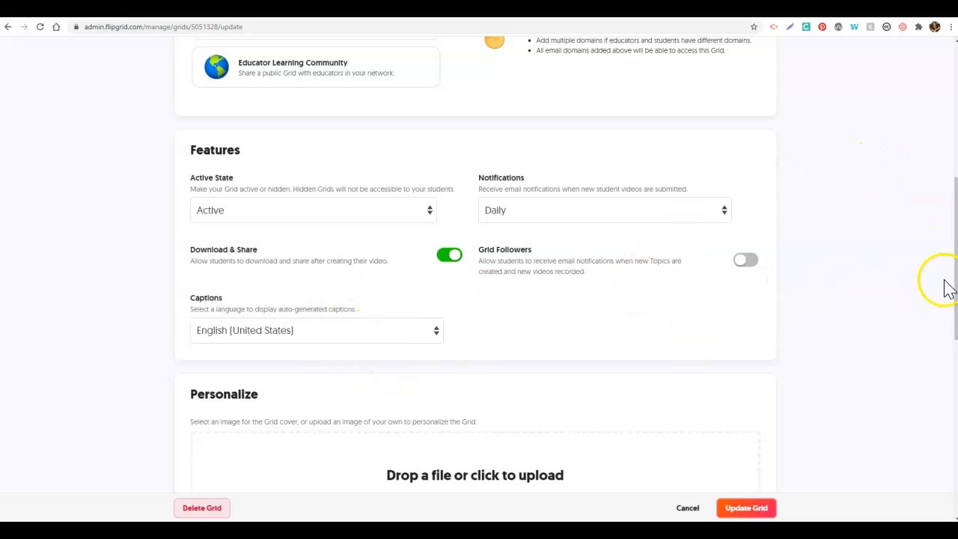
# Step: Look through the cover image choices for personalizing the grid and save the grid update
pyautogui.scroll(-3, 954, 295)
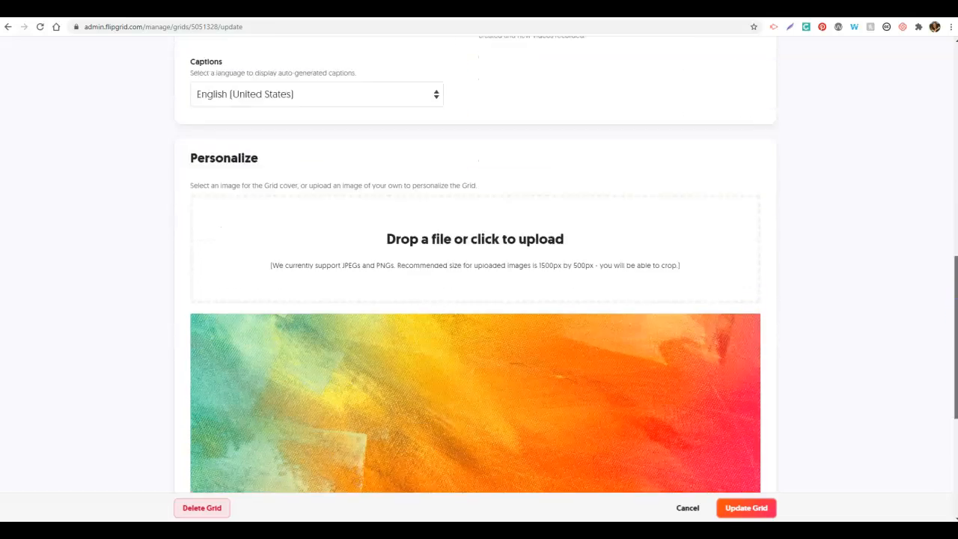
pyautogui.scroll(-1, 954, 295)
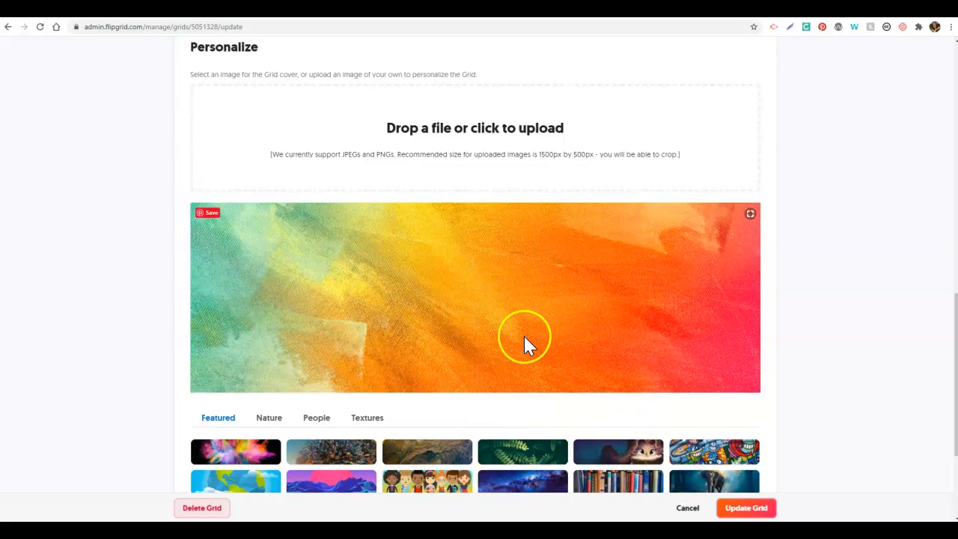
pyautogui.moveTo(955, 337); pyautogui.dragTo(956, 393)
pyautogui.click(766, 435)
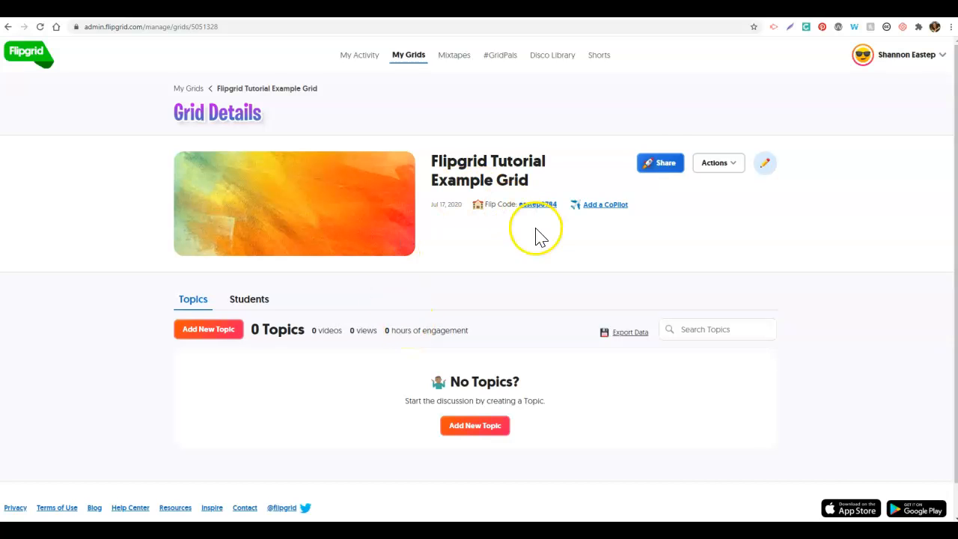
# Step: View the sharing options for Flipgrid Tutorial Example Grid and close them
pyautogui.click(662, 166)
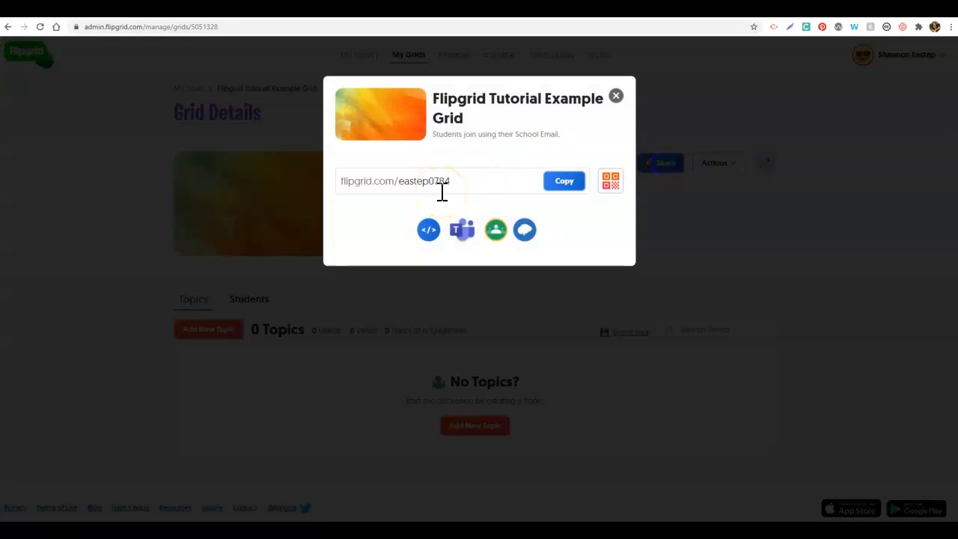
pyautogui.click(616, 96)
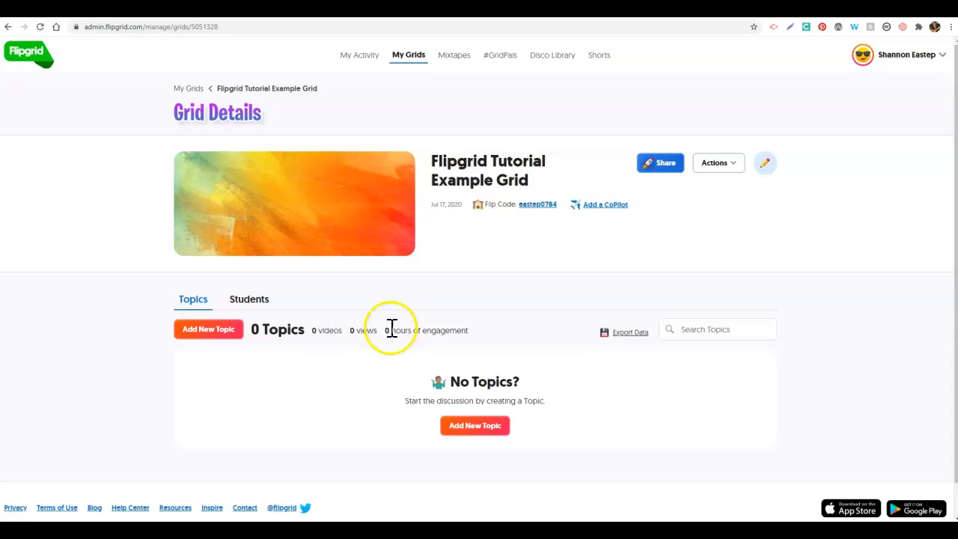
# Step: Create a topic titled "Tutorial Topic Example" with a prompt asking students to introduce themselves and a recording time of 1 minute
pyautogui.click(217, 338)
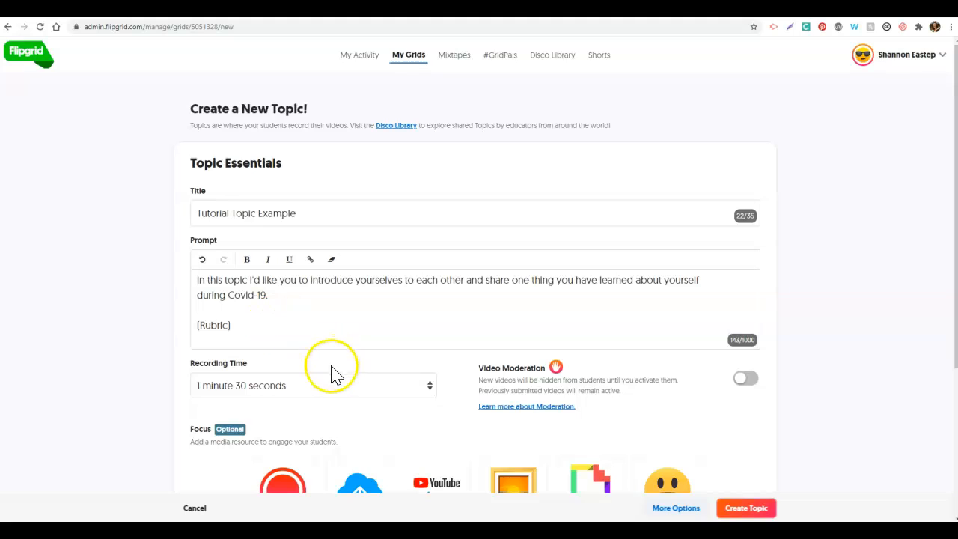
pyautogui.click(427, 390)
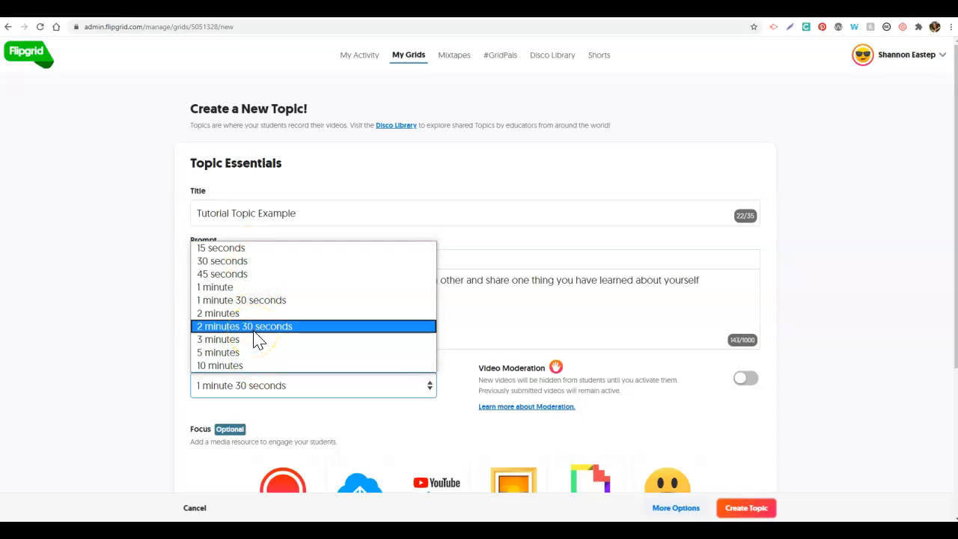
pyautogui.click(246, 288)
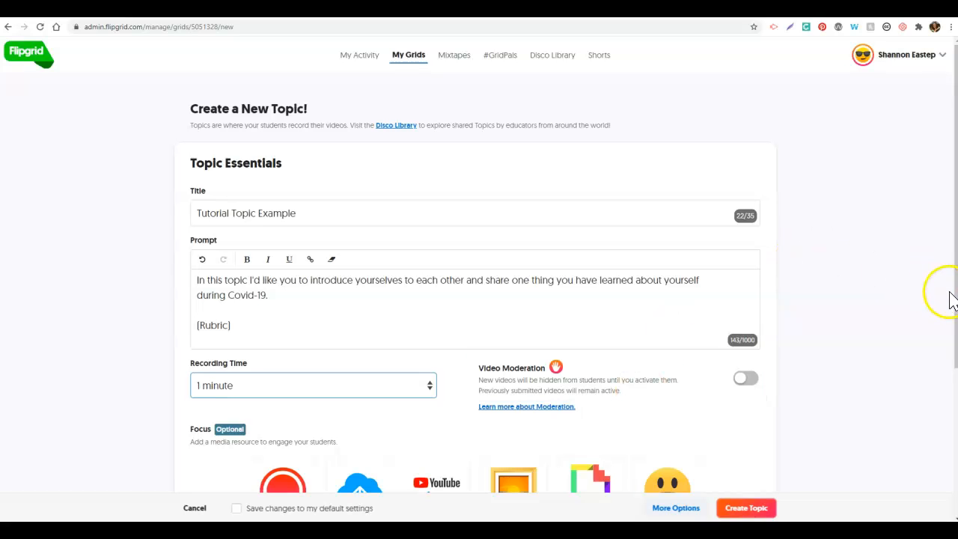
pyautogui.moveTo(955, 297); pyautogui.dragTo(955, 398)
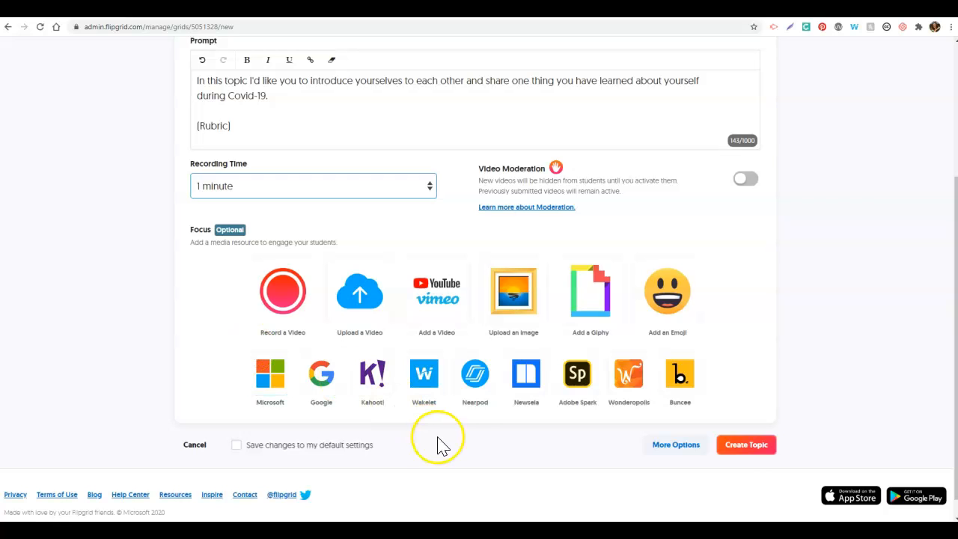
pyautogui.click(749, 446)
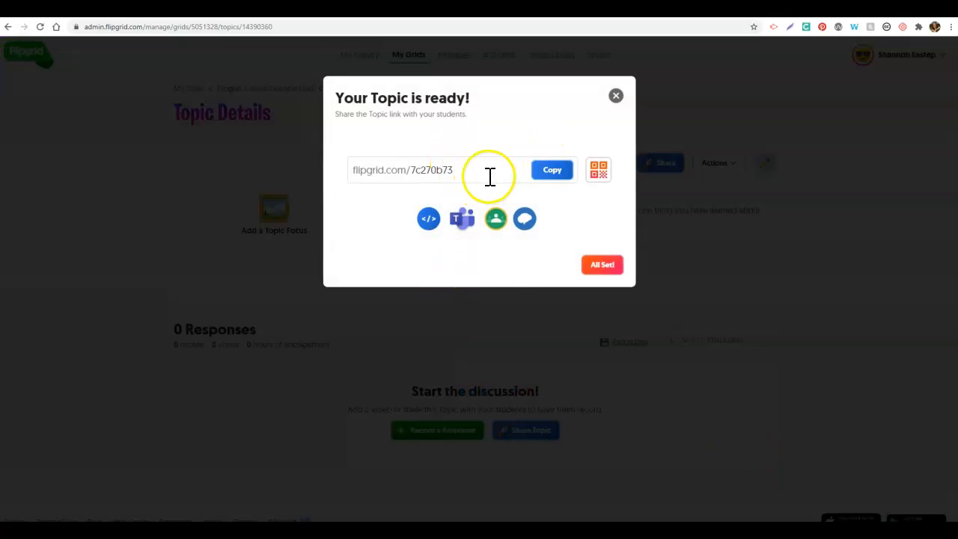
# Step: Dismiss the finished topic's share prompt and open the student page through its Flip Code, logging in with Microsoft
pyautogui.click(602, 268)
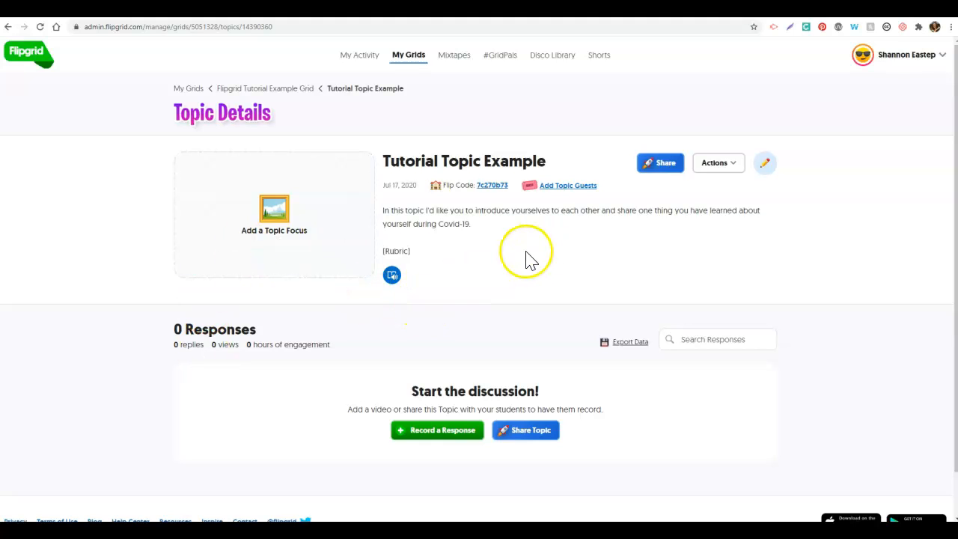
pyautogui.click(492, 187)
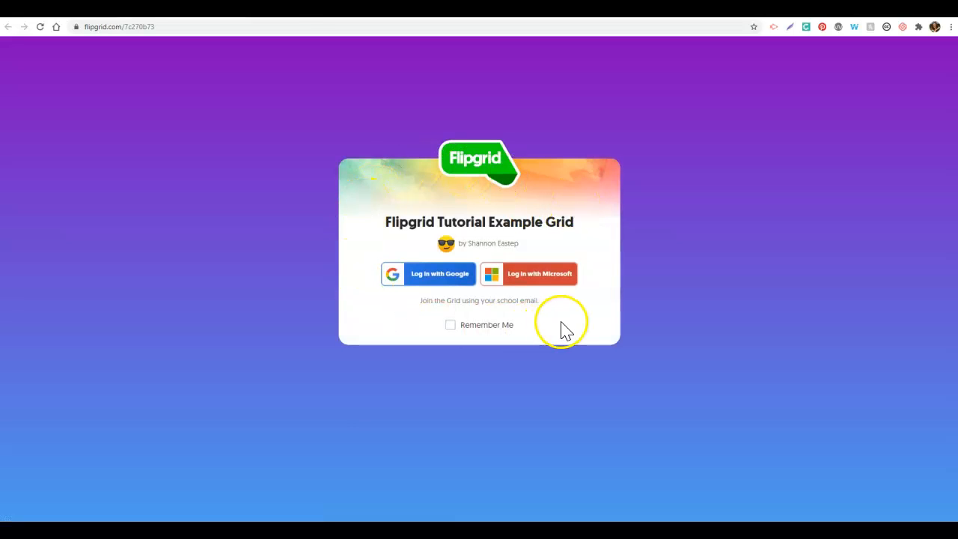
pyautogui.click(536, 275)
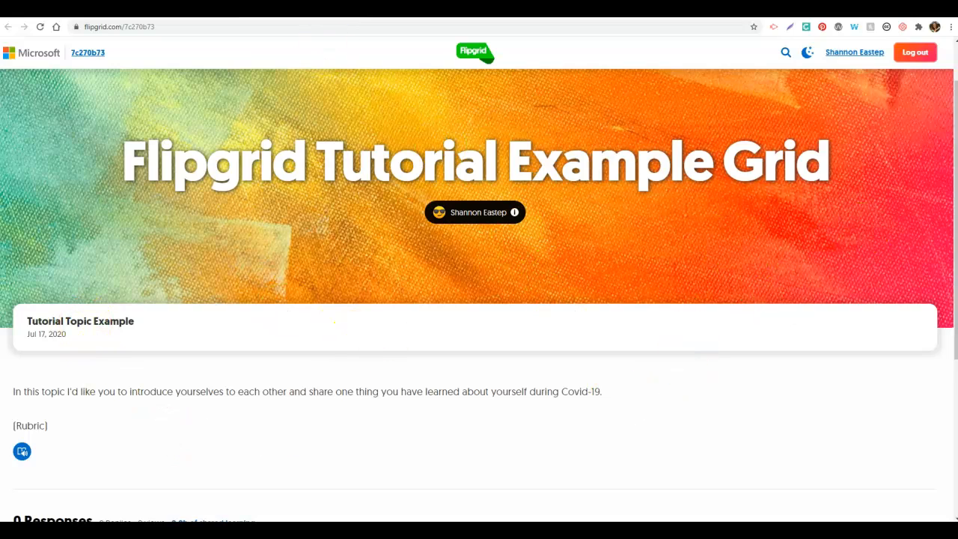
pyautogui.moveTo(956, 154); pyautogui.dragTo(956, 289)
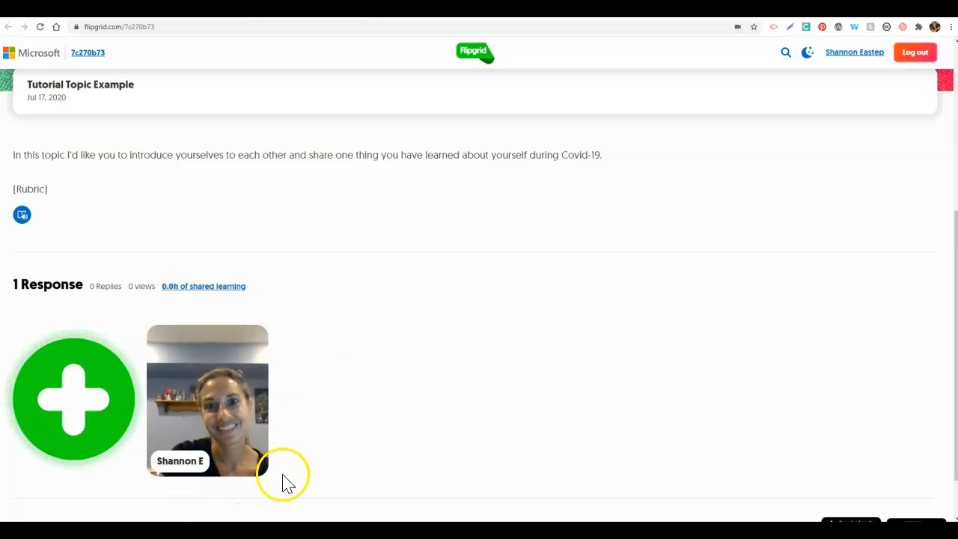
# Step: Play and pause the student video response, view the reply recorder, and close both
pyautogui.click(224, 399)
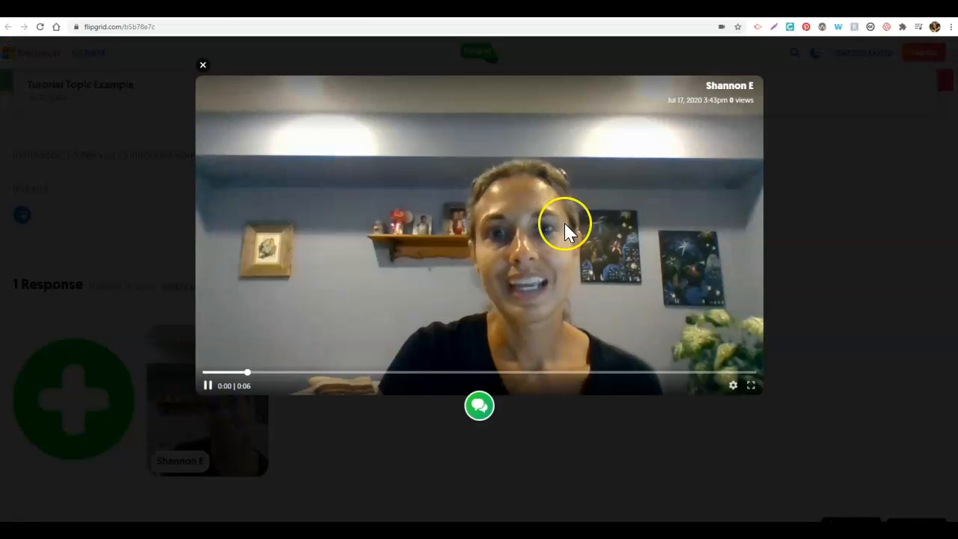
pyautogui.click(208, 386)
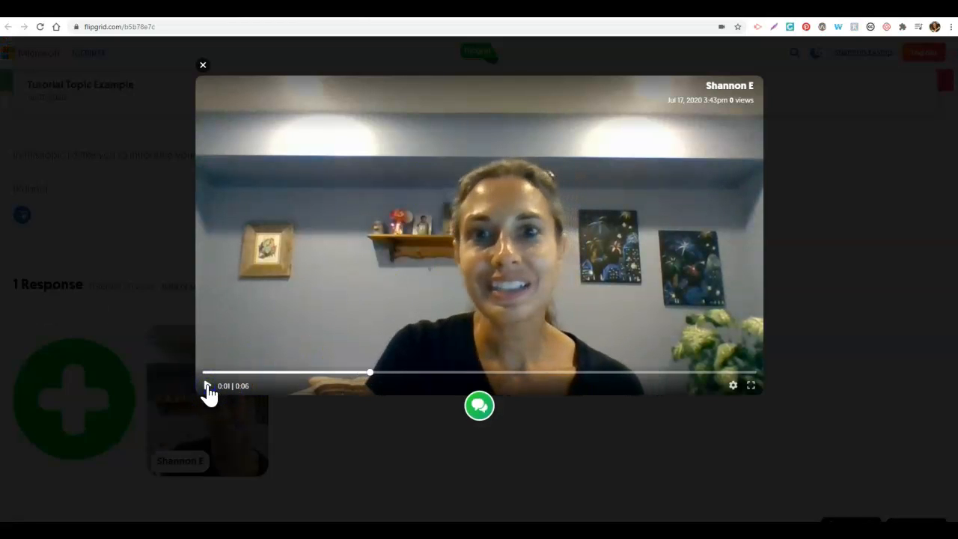
pyautogui.click(479, 405)
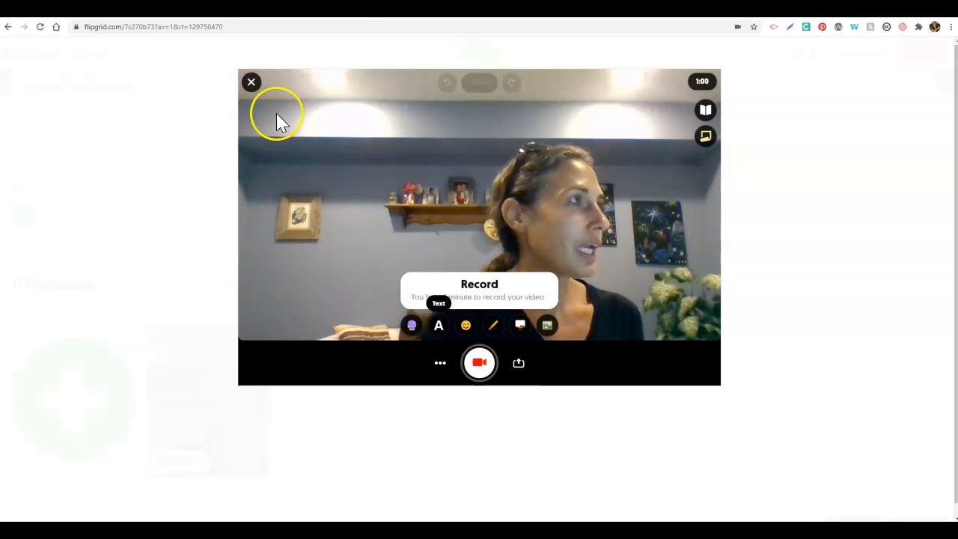
pyautogui.click(253, 84)
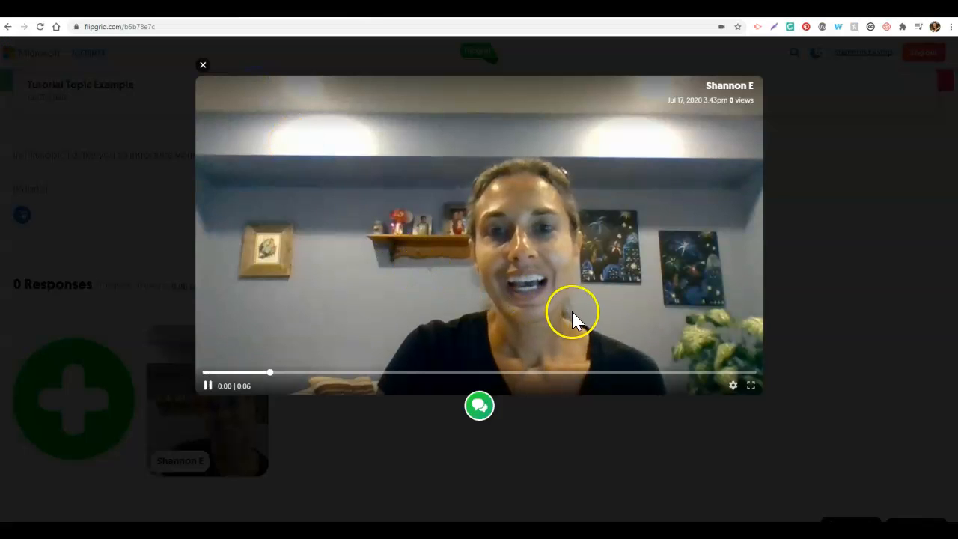
pyautogui.click(203, 65)
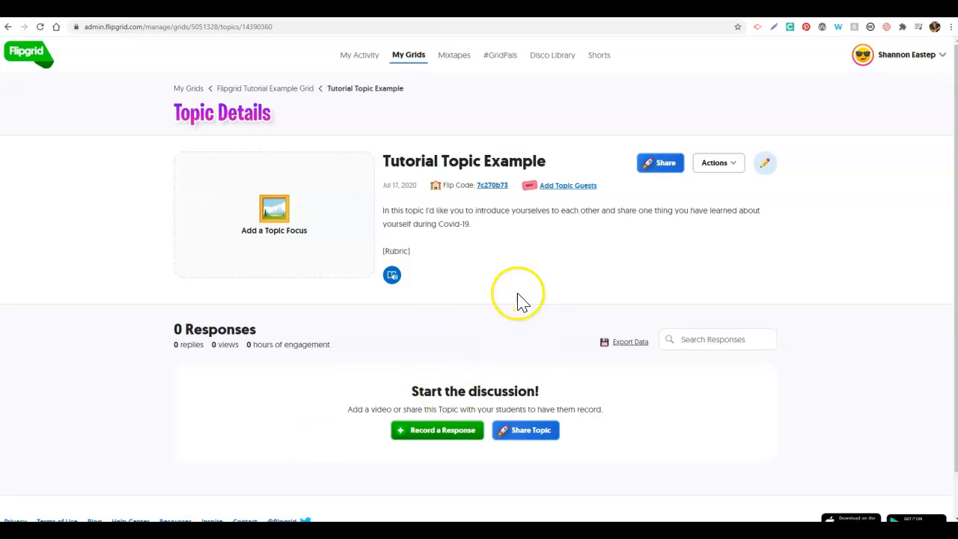
# Step: View the sharing options for Tutorial Topic Example and close them
pyautogui.click(657, 174)
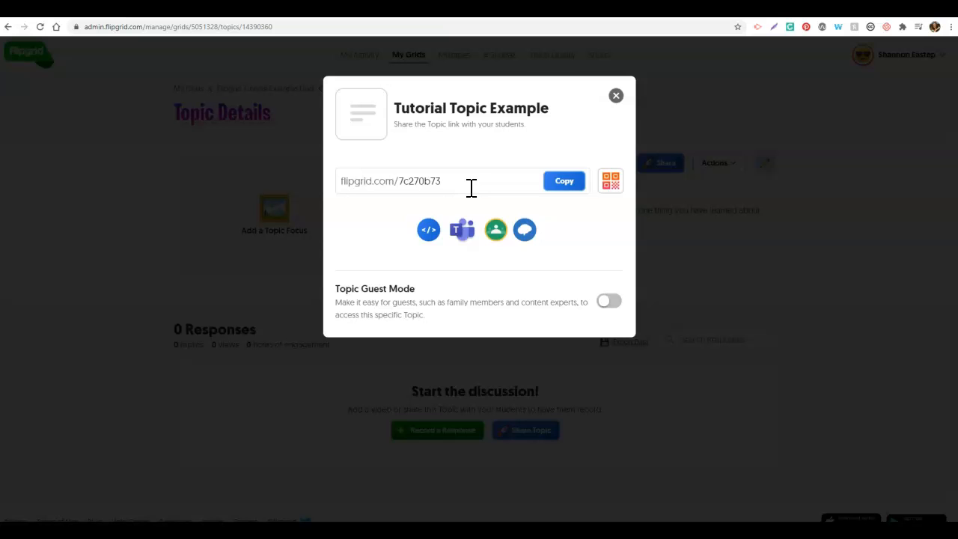
pyautogui.click(616, 95)
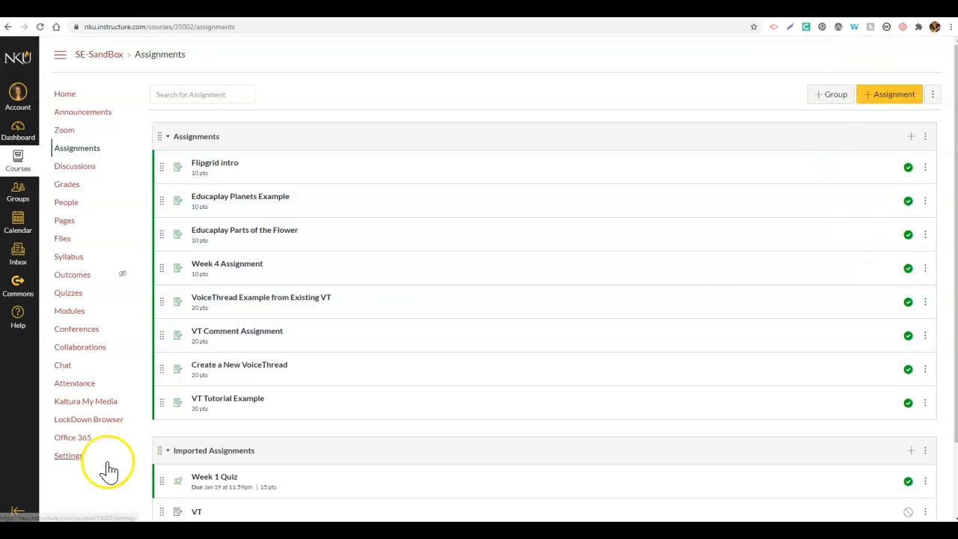
# Step: In Canvas, filter the course's external apps for "Flip" and open the form for adding the Flipgrid app
pyautogui.click(69, 463)
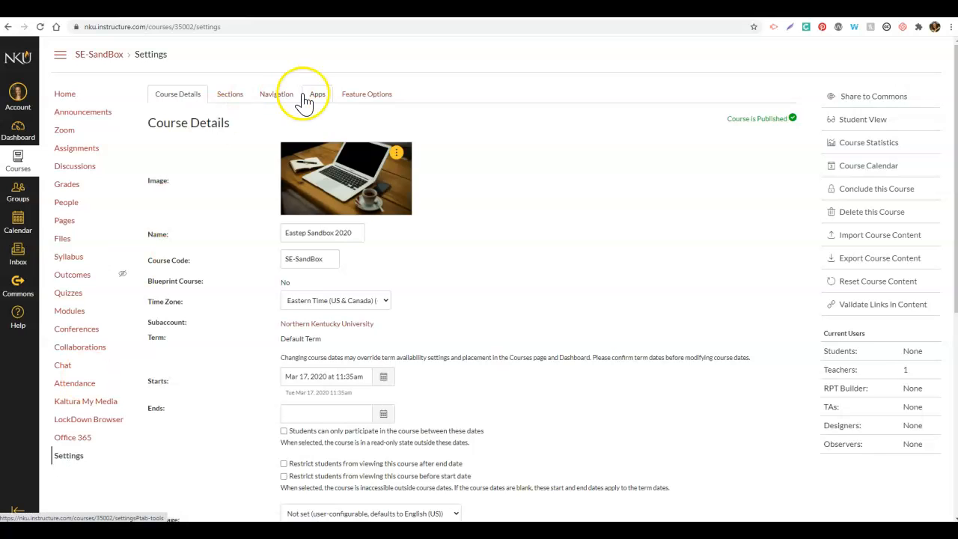
pyautogui.click(315, 99)
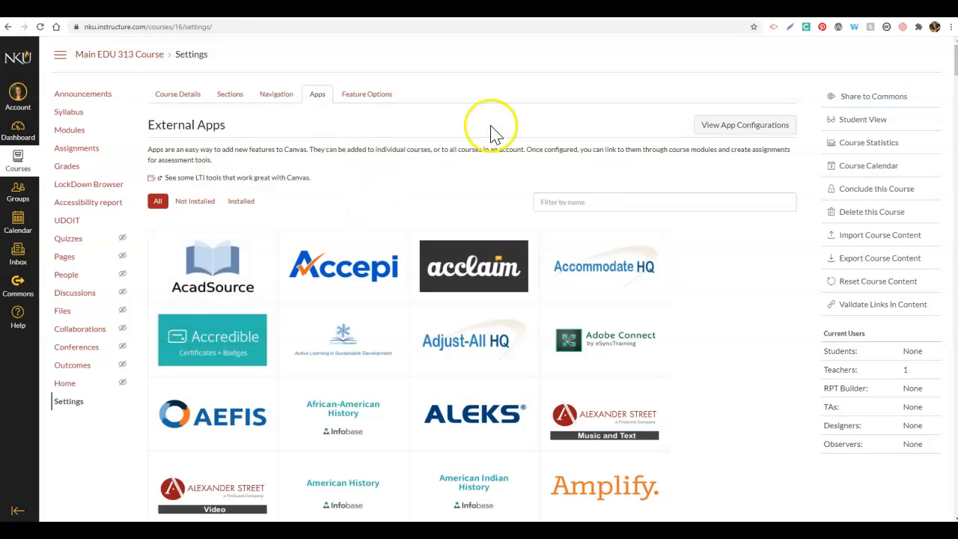
pyautogui.click(581, 201)
pyautogui.write('Flip')
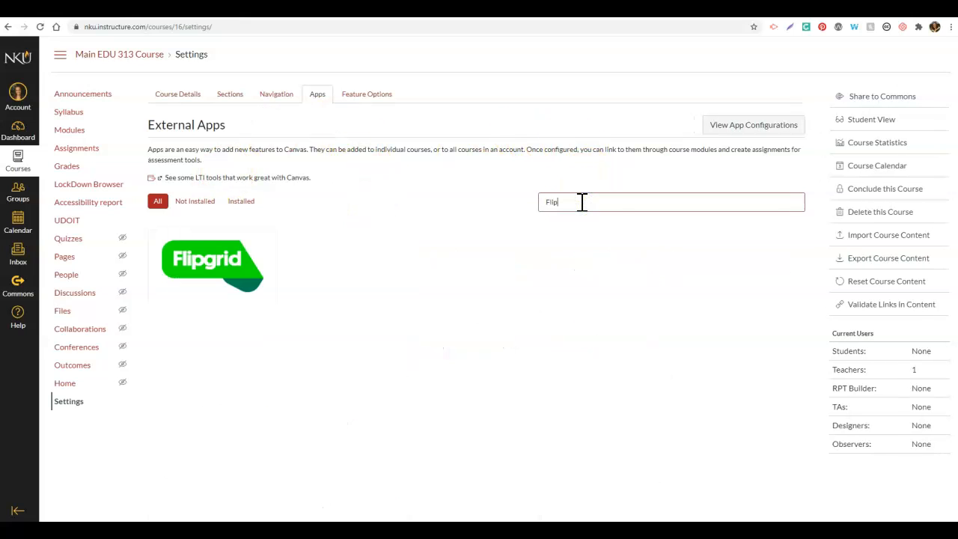
pyautogui.click(224, 270)
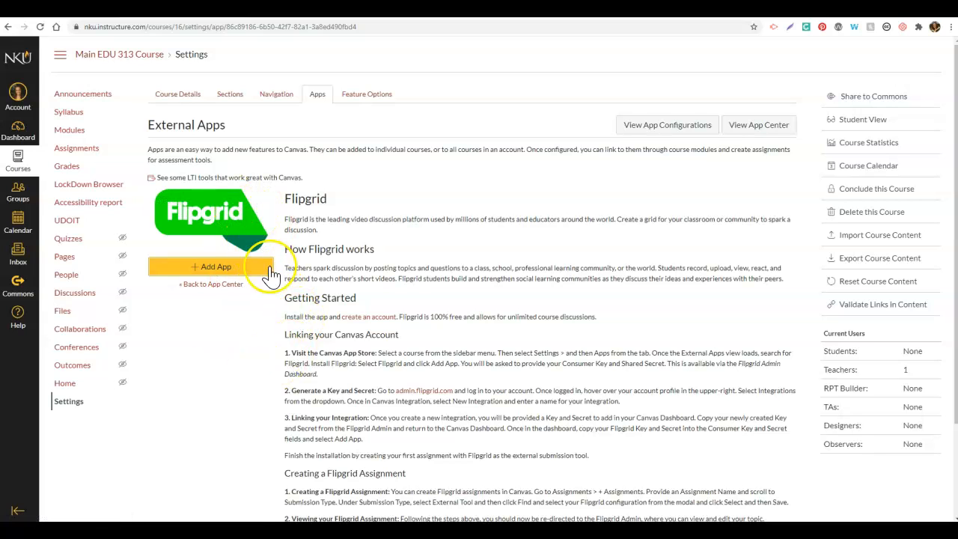
pyautogui.click(229, 274)
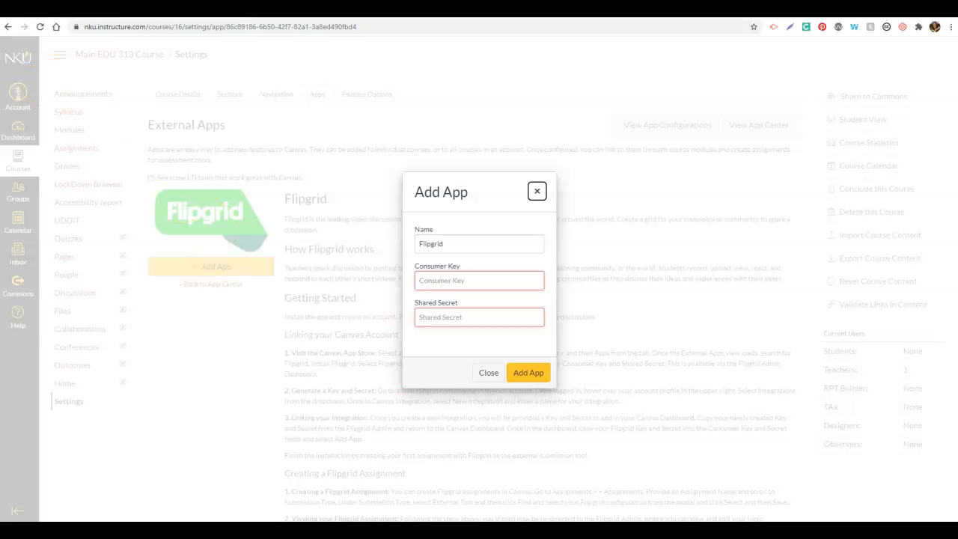
# Step: Switch to Flipgrid and open the account's Canvas integrations page
pyautogui.click(60, 10)
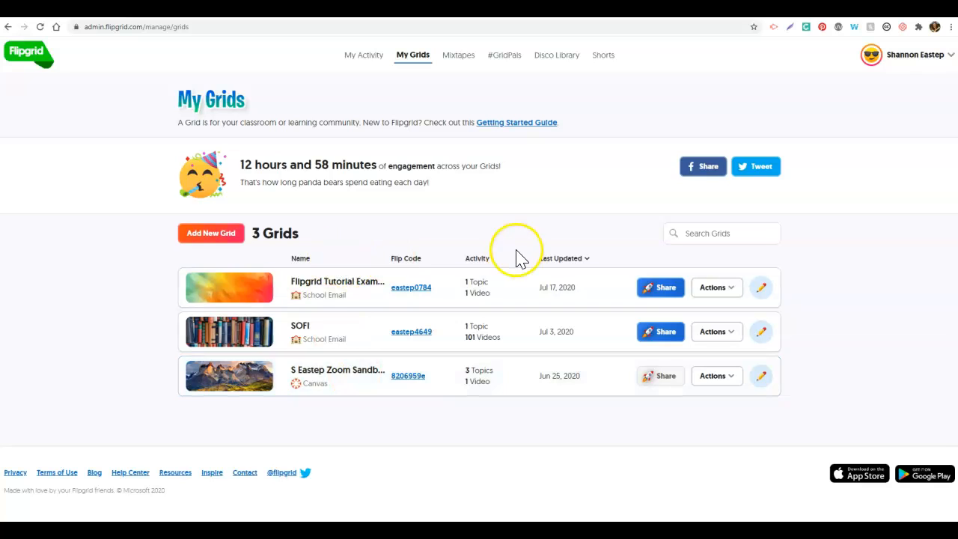
pyautogui.click(949, 64)
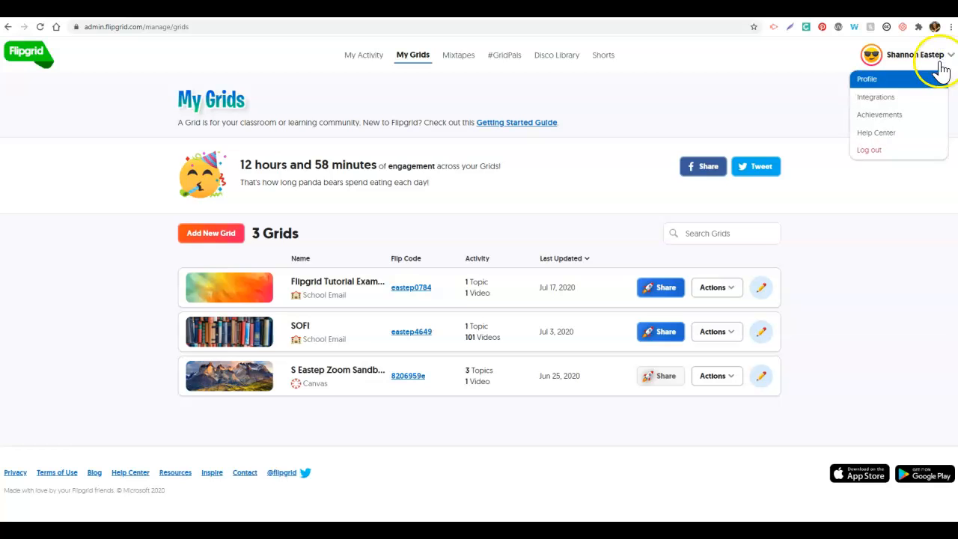
pyautogui.click(893, 103)
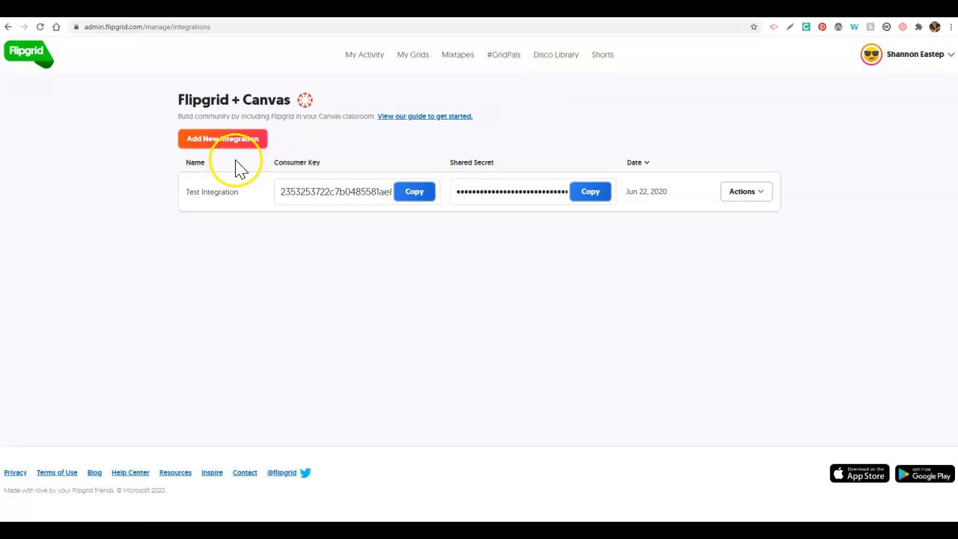
# Step: Create a new Canvas integration named "Tutorial Integration"
pyautogui.click(237, 152)
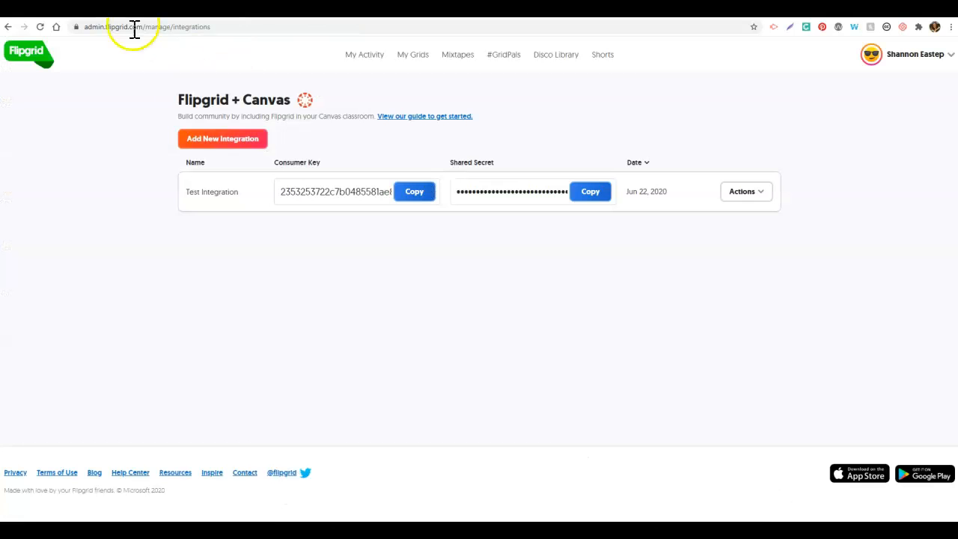
pyautogui.click(210, 142)
pyautogui.click(475, 180)
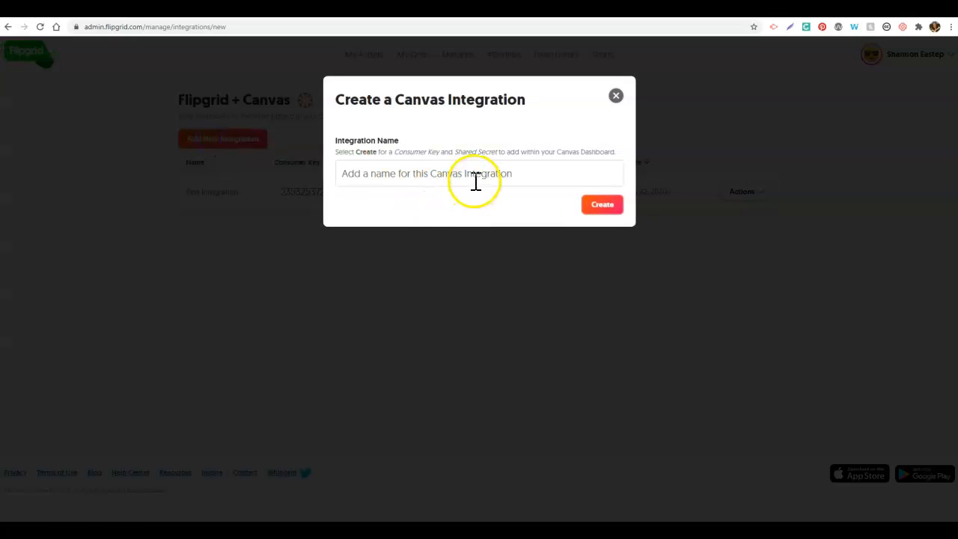
pyautogui.write('Tutorial')
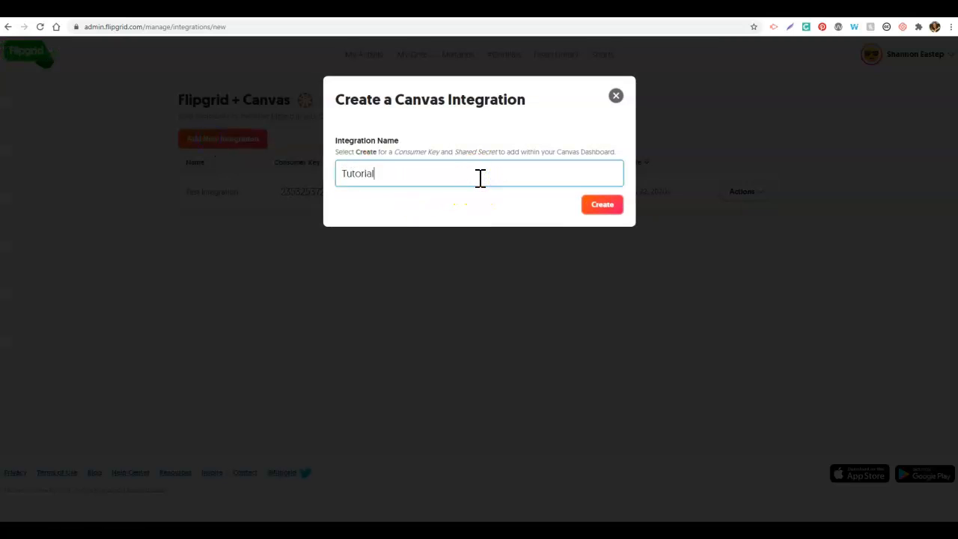
pyautogui.write(' Integeation')
pyautogui.press('BackSpace')
pyautogui.press('BackSpace')
pyautogui.press('BackSpace')
pyautogui.press('BackSpace')
pyautogui.press('BackSpace')
pyautogui.press('BackSpace')
pyautogui.write('ration')
pyautogui.click(602, 208)
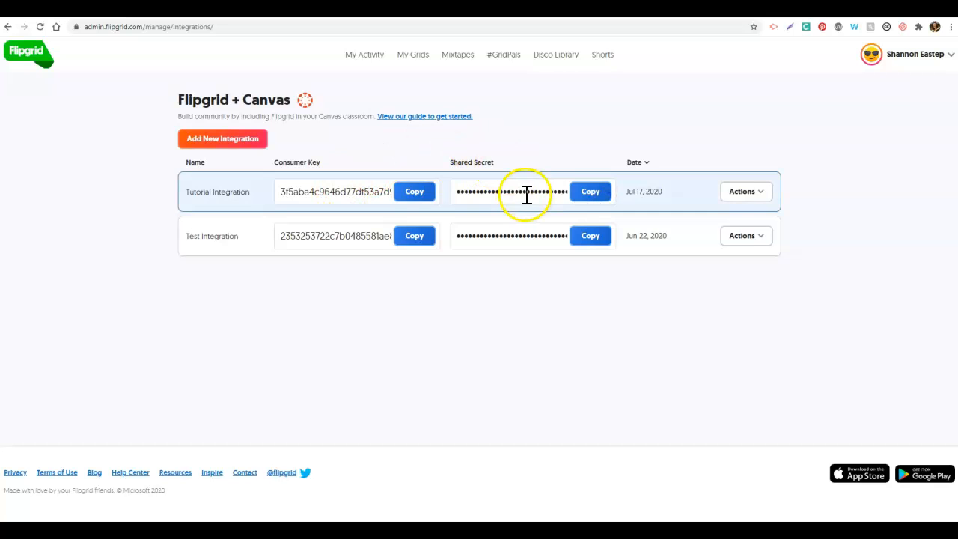
# Step: Copy Tutorial Integration's consumer key and paste it into the Consumer Key field of the Flipgrid app form in Canvas
pyautogui.click(416, 195)
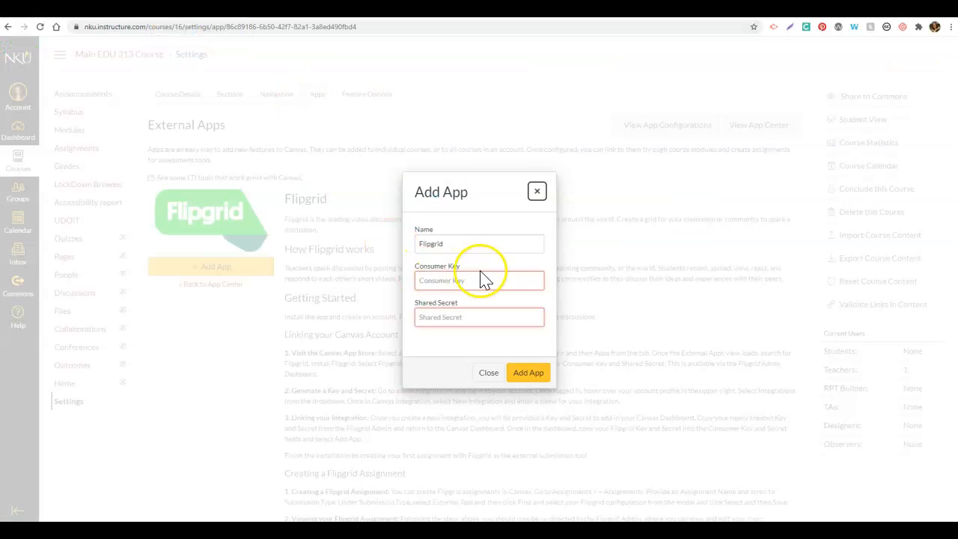
pyautogui.click(467, 280)
pyautogui.hotkey('ctrl', 'v')
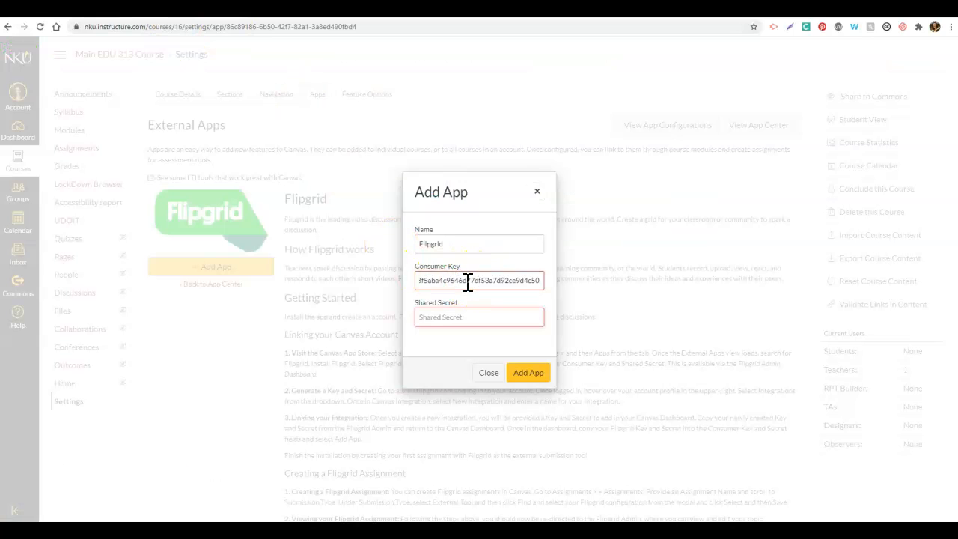
# Step: Copy Tutorial Integration's shared secret from Flipgrid into the Canvas Shared Secret field and add the app to the course
pyautogui.click(225, 9)
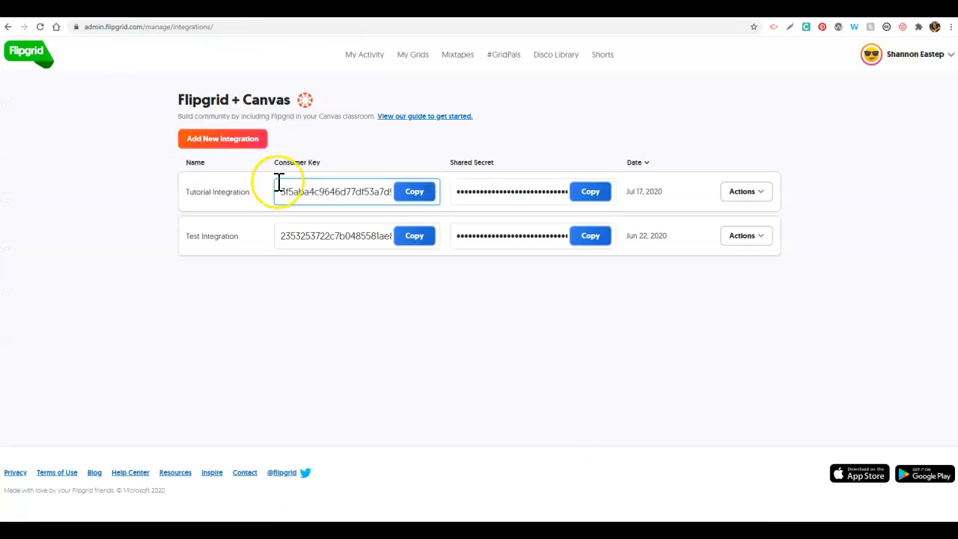
pyautogui.click(594, 198)
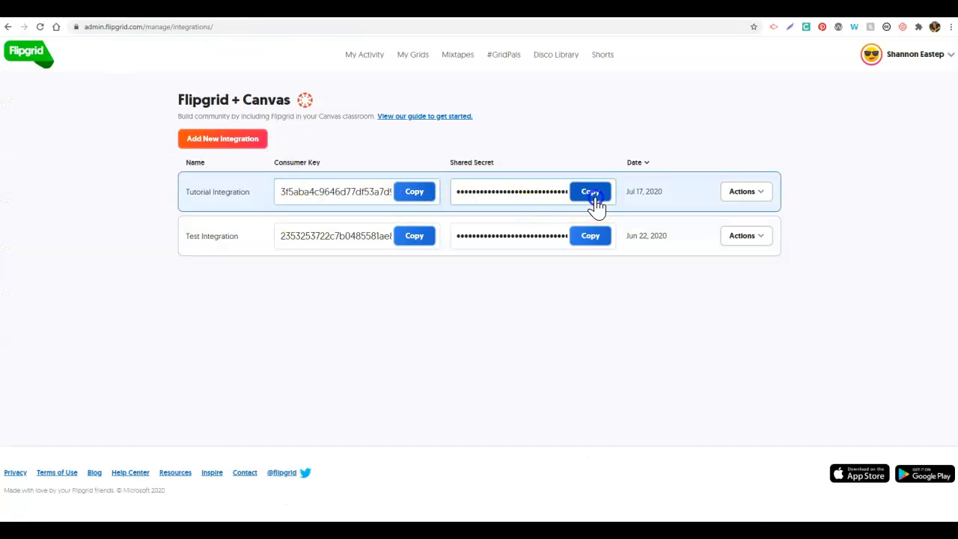
pyautogui.click(141, 10)
pyautogui.click(448, 318)
pyautogui.hotkey('ctrl', 'v')
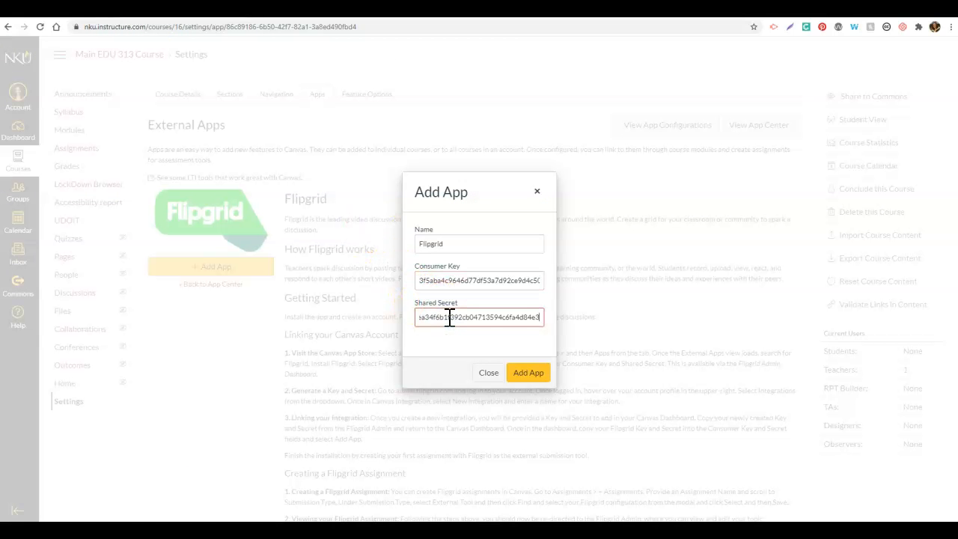
pyautogui.click(531, 374)
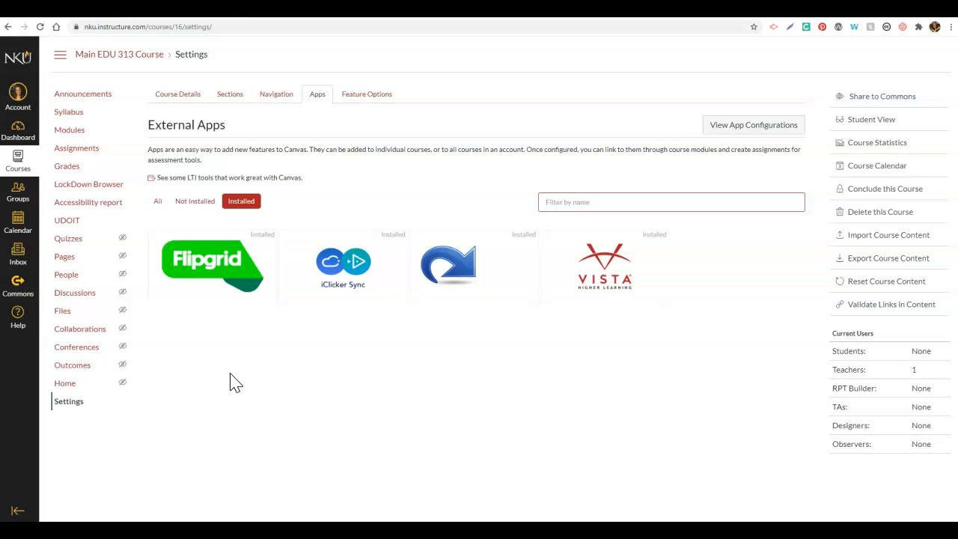
# Step: Start a new course assignment named "Tutorial Flipgrid Assignment" with "Directions." as its description
pyautogui.click(81, 153)
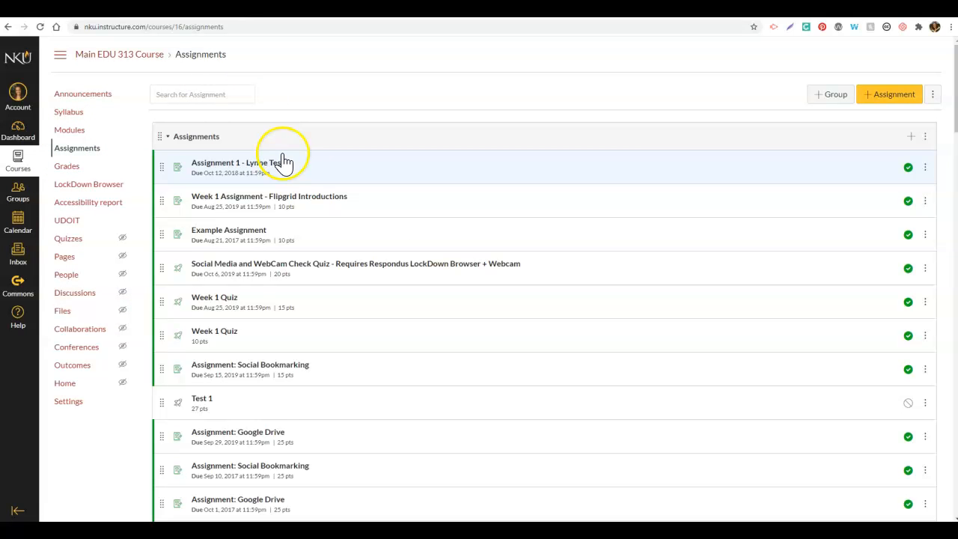
pyautogui.click(889, 96)
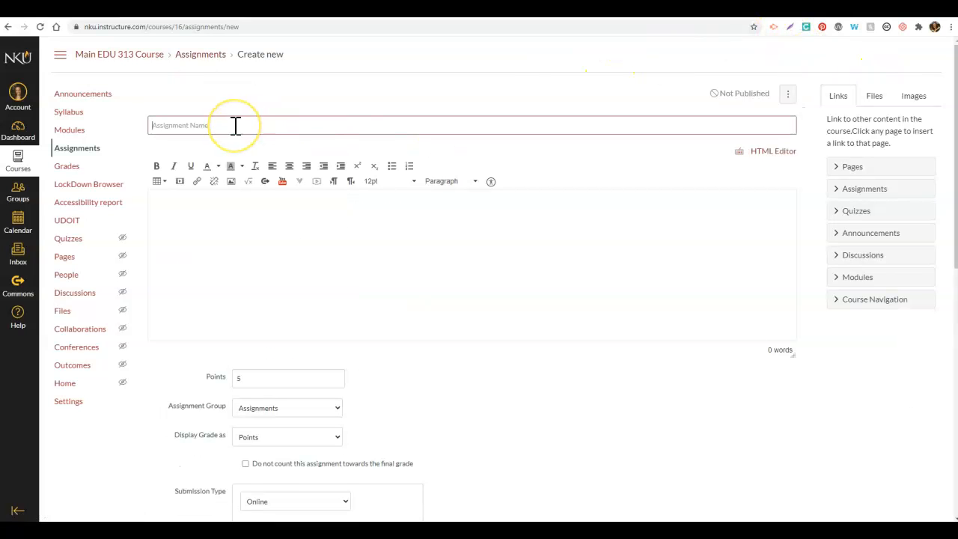
pyautogui.write('Tutorial Fi')
pyautogui.write('ipgrid Assign')
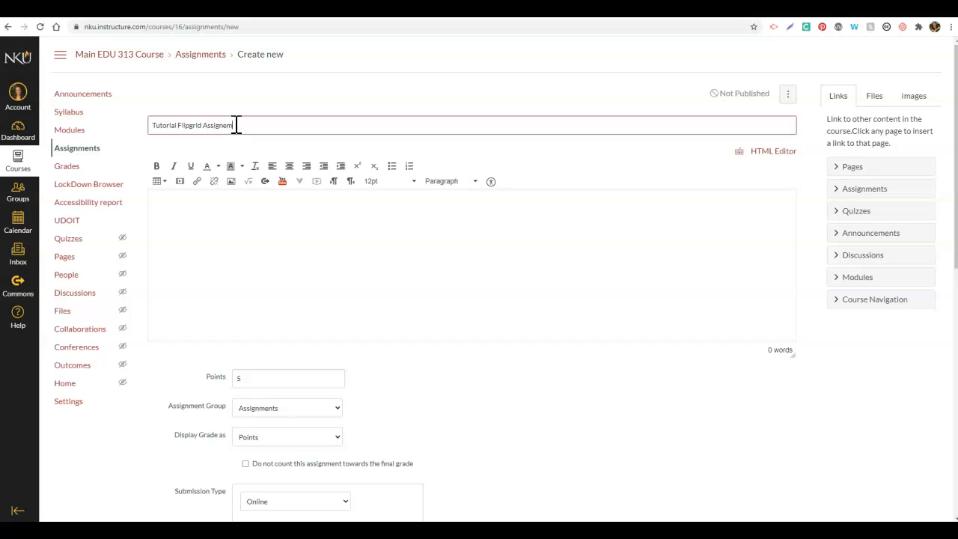
pyautogui.write('me')
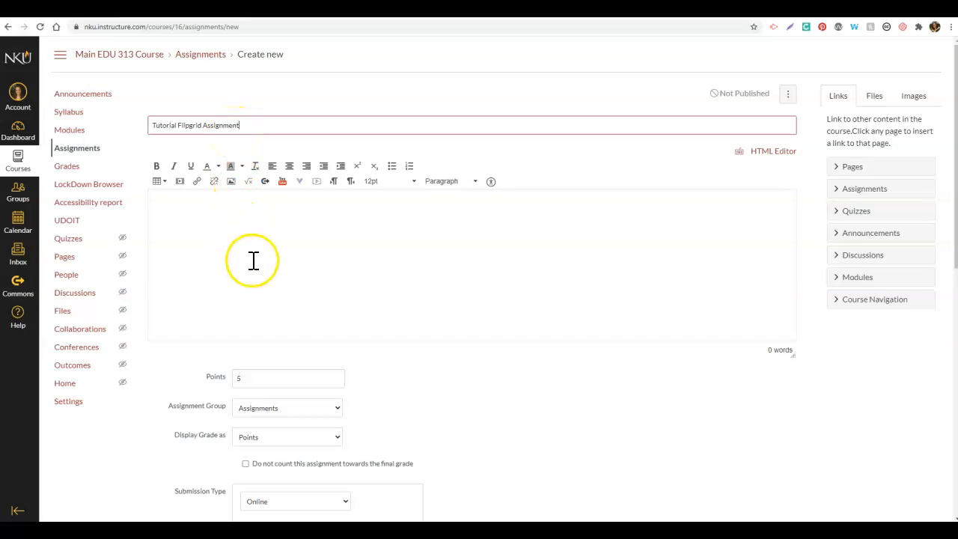
pyautogui.click(253, 261)
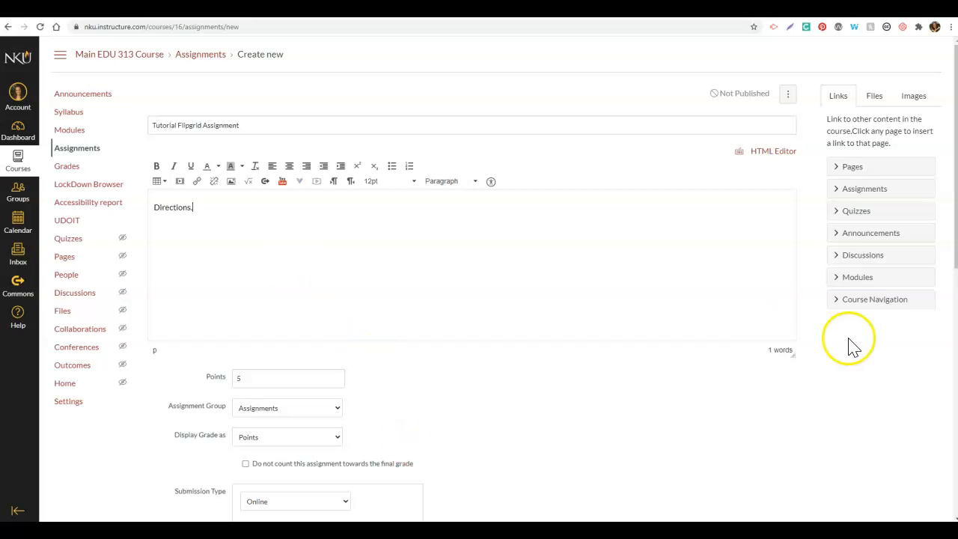
# Step: Set the assignment's submission type to External Tool
pyautogui.moveTo(955, 217); pyautogui.dragTo(941, 316)
pyautogui.click(306, 292)
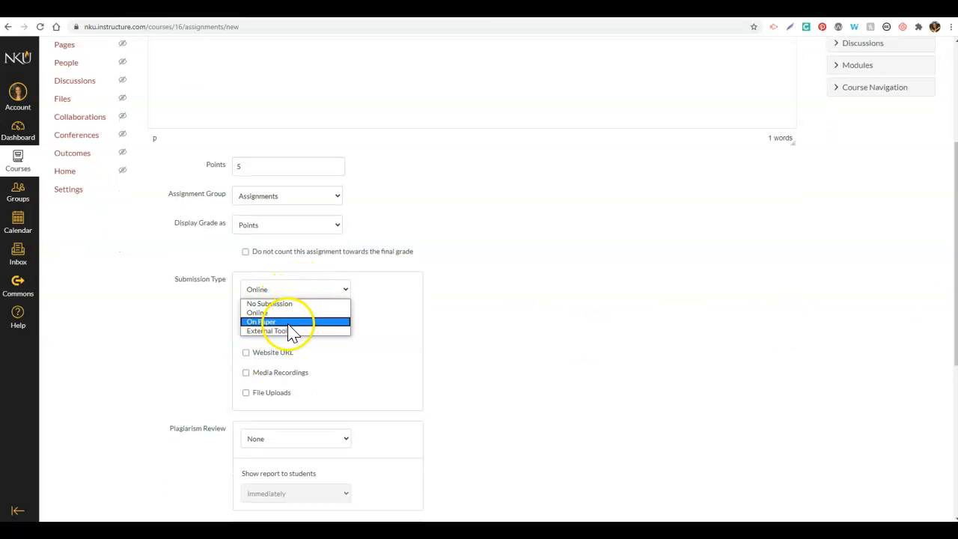
pyautogui.click(292, 331)
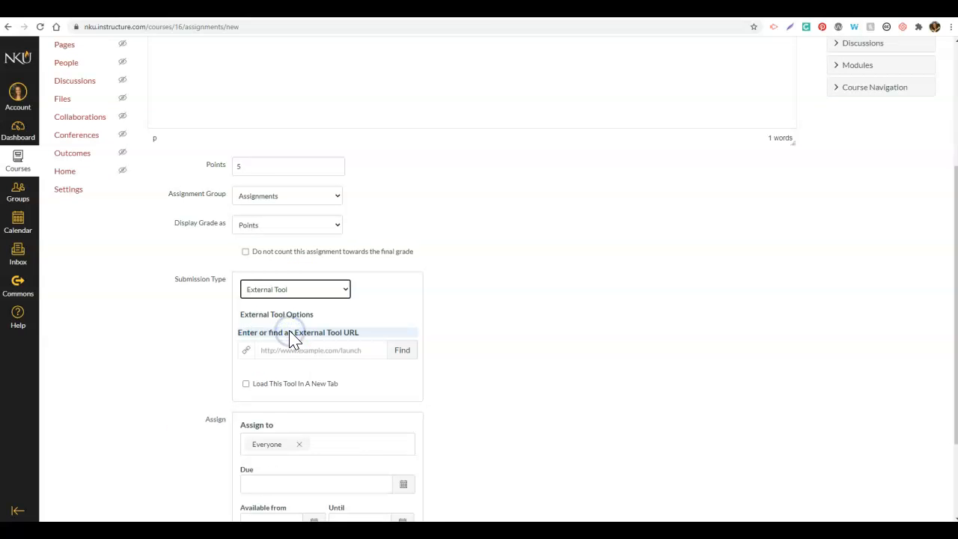
pyautogui.click(166, 353)
pyautogui.tripleClick(331, 337)
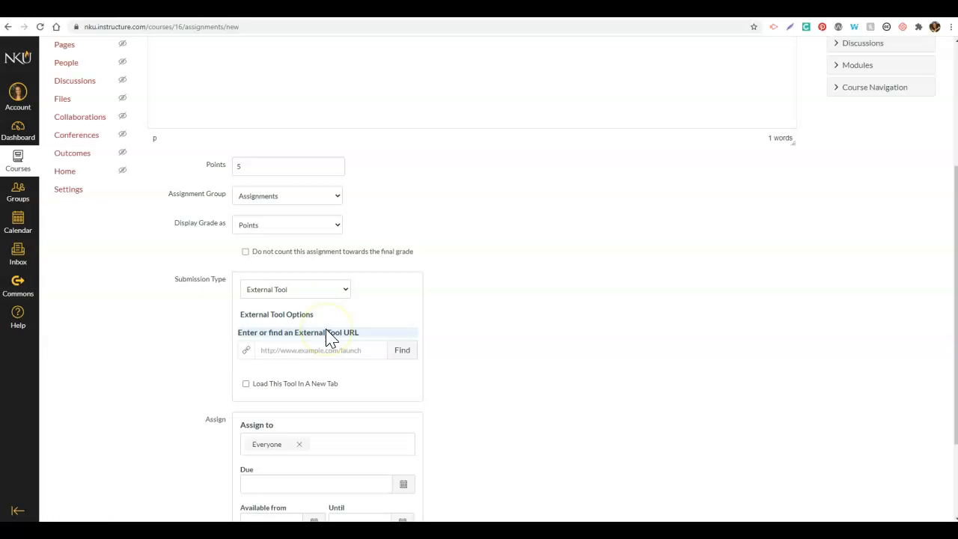
# Step: Choose Flipgrid from the external tool list as the assignment's tool and save the assignment
pyautogui.click(405, 351)
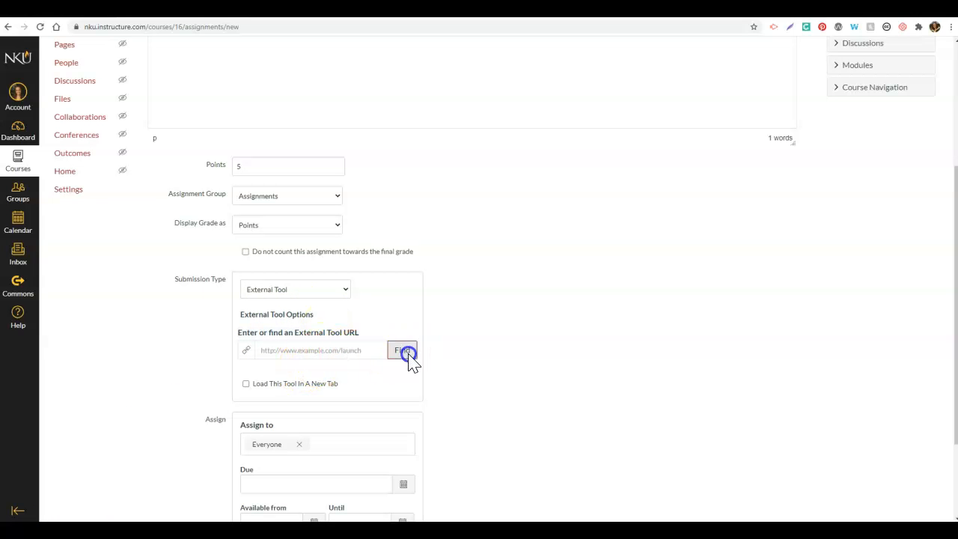
pyautogui.moveTo(546, 299); pyautogui.dragTo(546, 300)
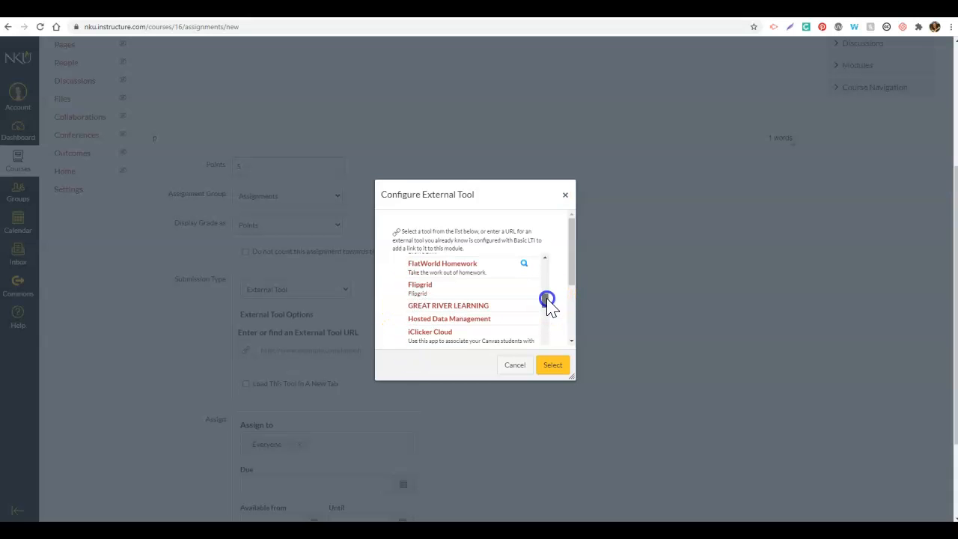
pyautogui.click(440, 298)
pyautogui.click(563, 367)
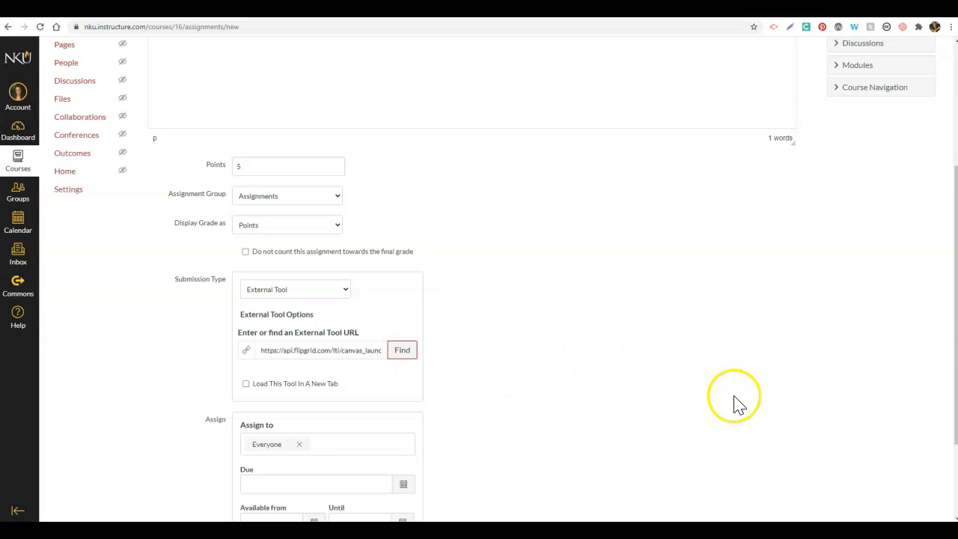
pyautogui.scroll(-3, 942, 337)
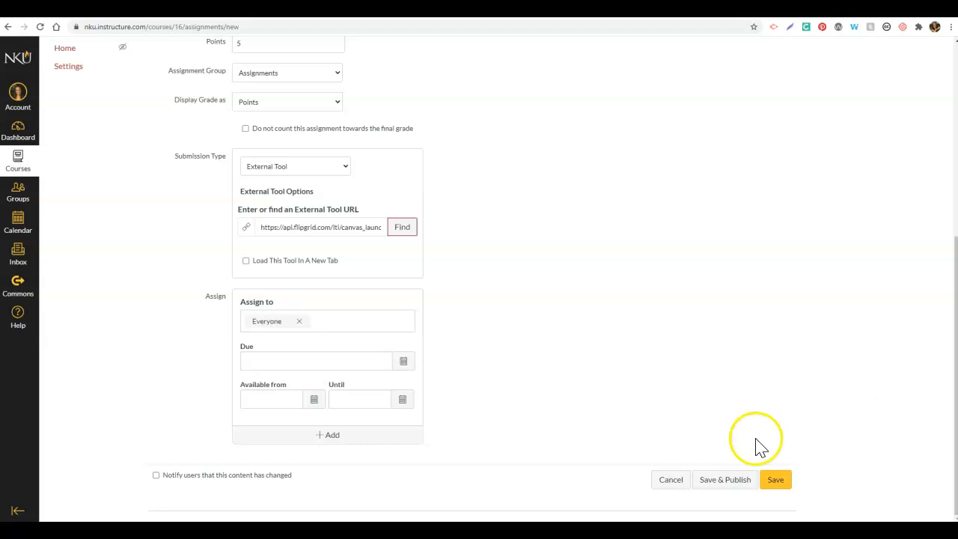
pyautogui.click(777, 482)
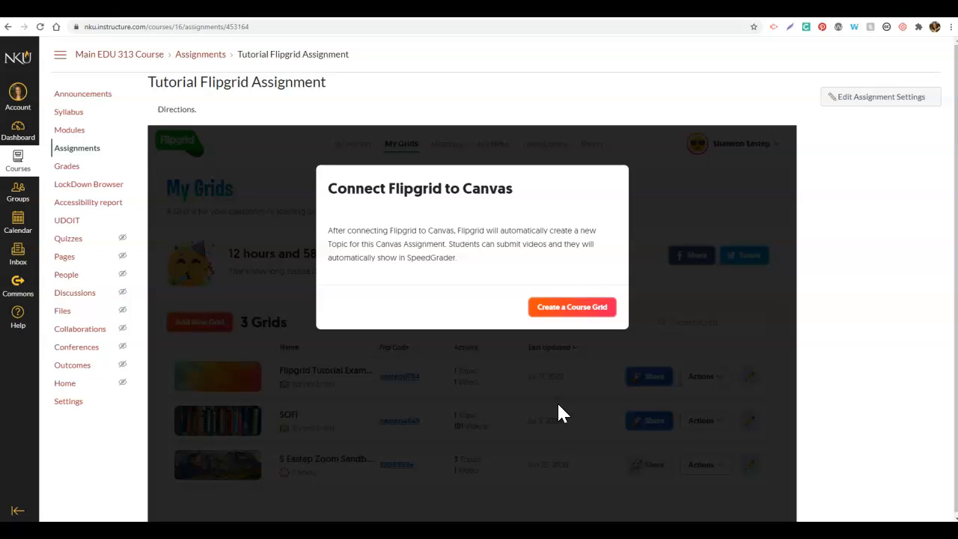
# Step: Connect Flipgrid to Canvas by creating a course grid for the assignment and look over its topic details
pyautogui.click(592, 308)
pyautogui.click(538, 307)
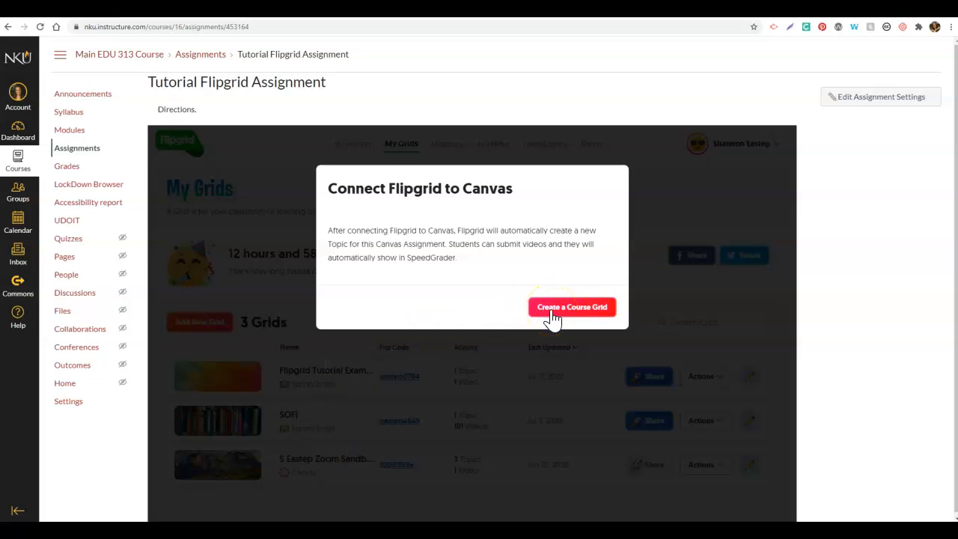
pyautogui.click(551, 308)
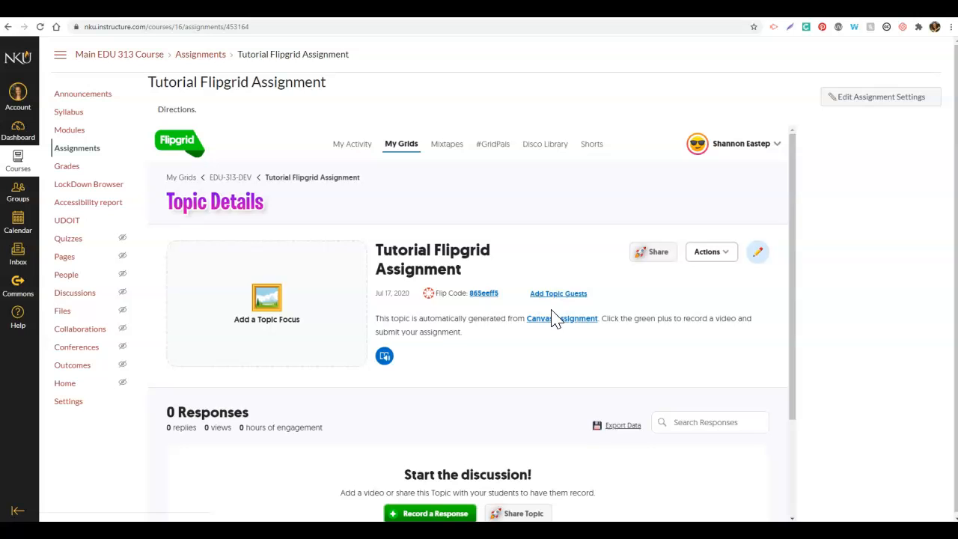
pyautogui.moveTo(796, 242); pyautogui.dragTo(772, 216)
pyautogui.moveTo(792, 300); pyautogui.dragTo(792, 345)
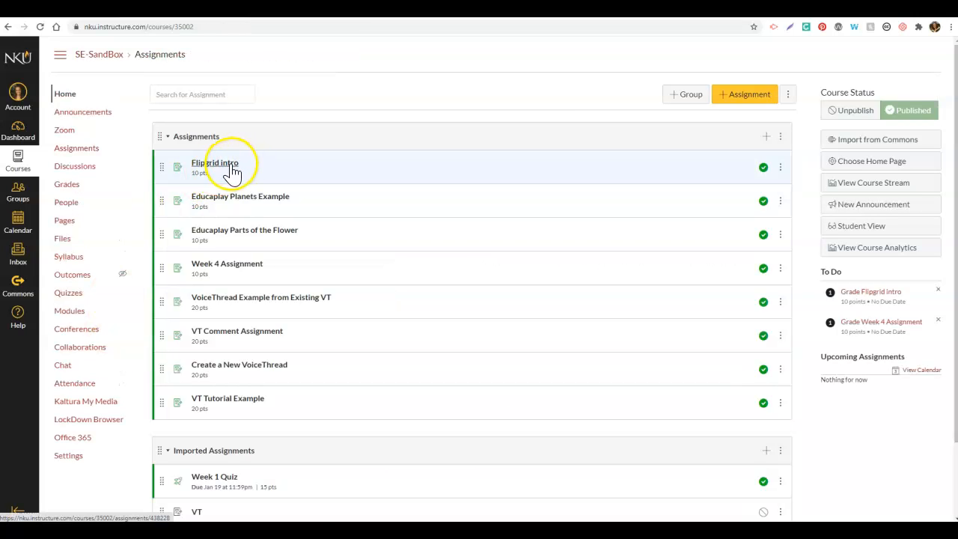
# Step: View the Flipgrid intro assignment's topic in the SE-SandBox course and check My Grids on the Flipgrid site
pyautogui.click(232, 171)
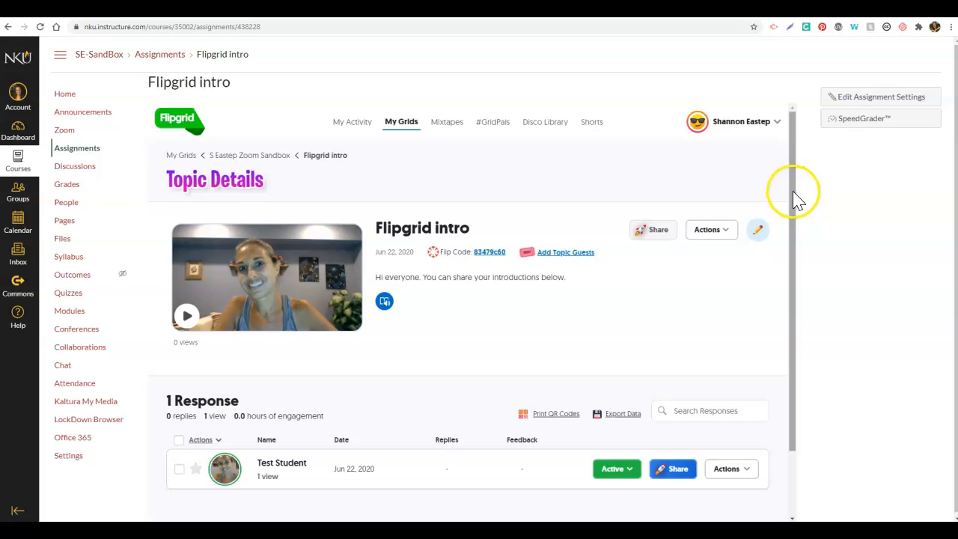
pyautogui.click(398, 253)
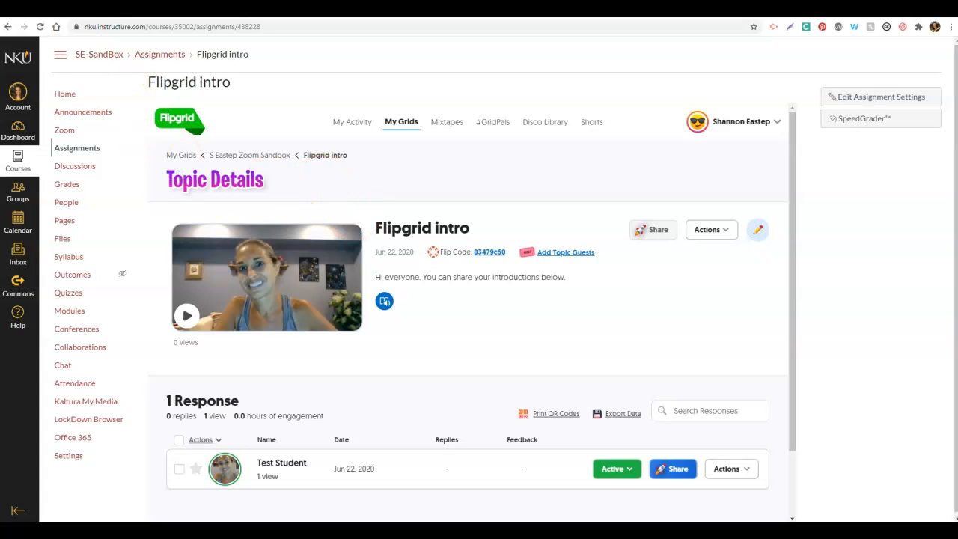
pyautogui.click(52, 11)
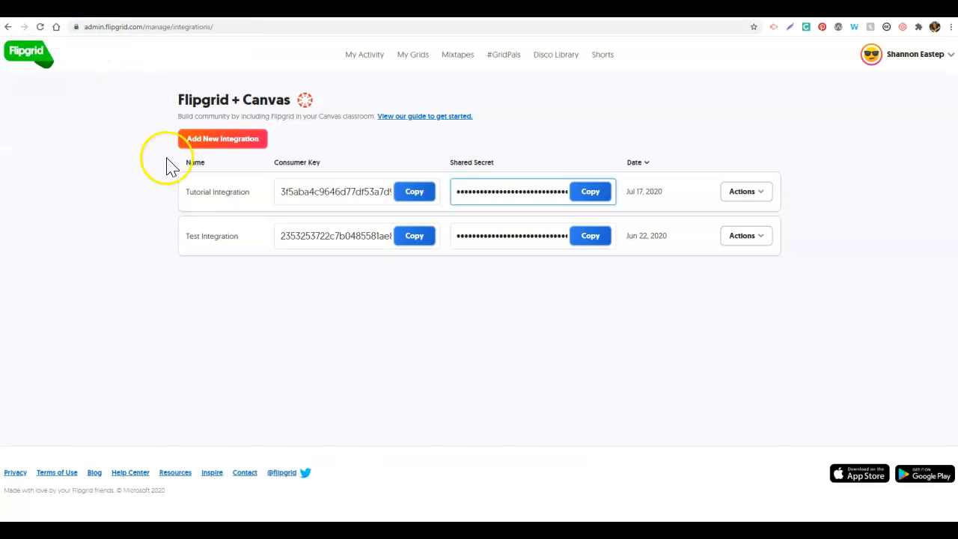
pyautogui.click(414, 56)
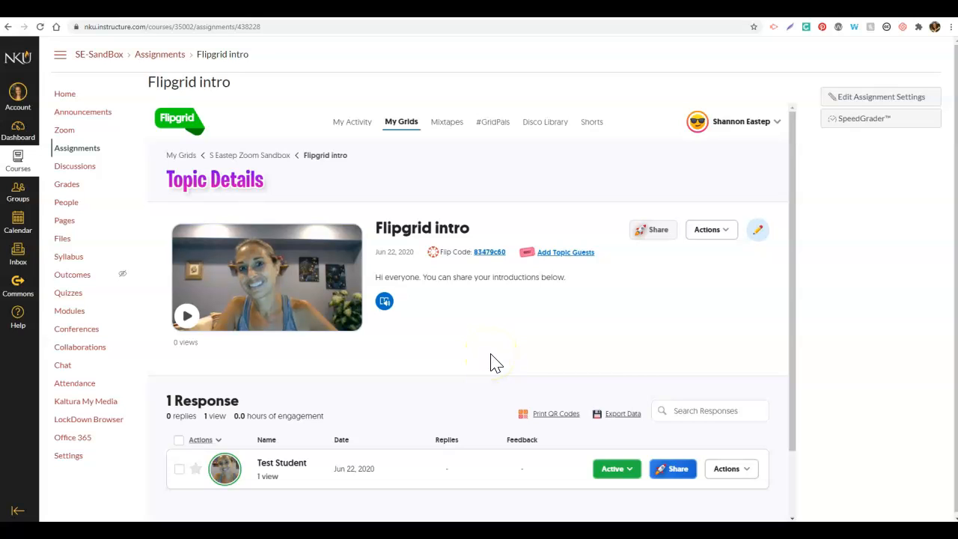
pyautogui.click(159, 118)
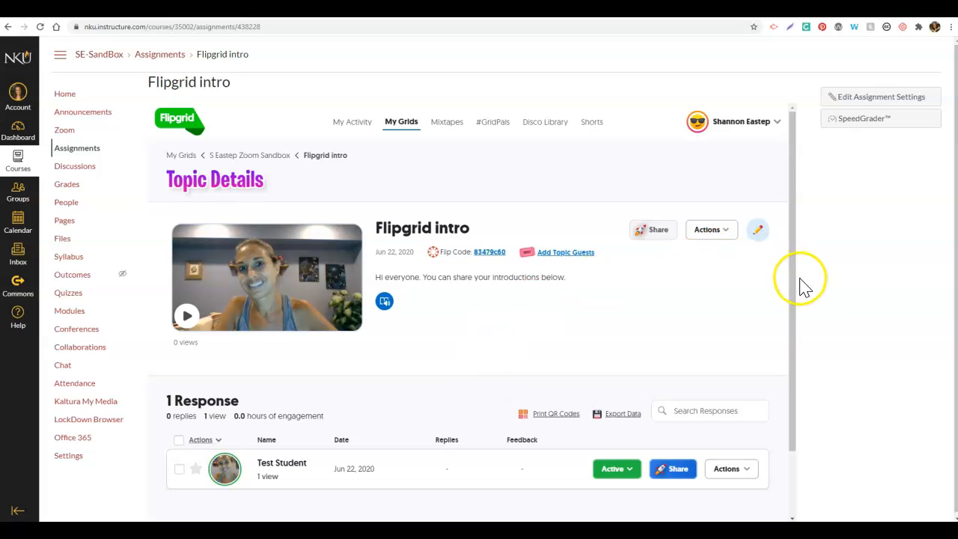
# Step: Review the Flipgrid intro submission in SpeedGrader and in the course gradebook, returning to the SE-SandBox course home
pyautogui.moveTo(796, 285); pyautogui.dragTo(806, 334)
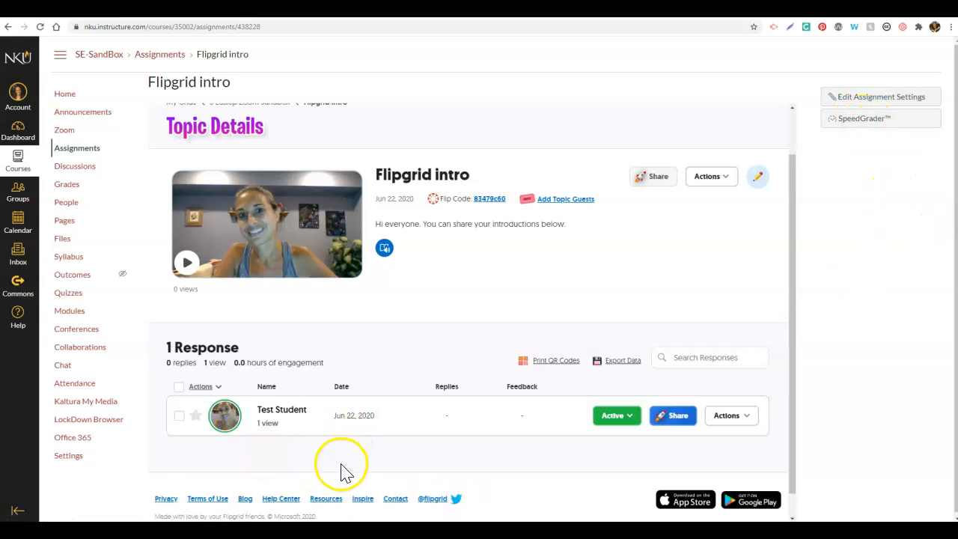
pyautogui.click(875, 122)
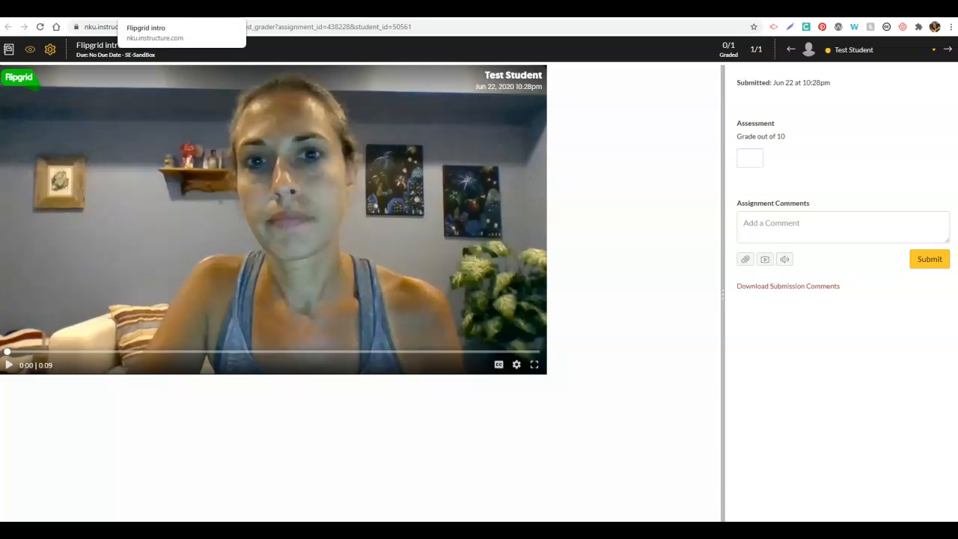
pyautogui.click(167, 9)
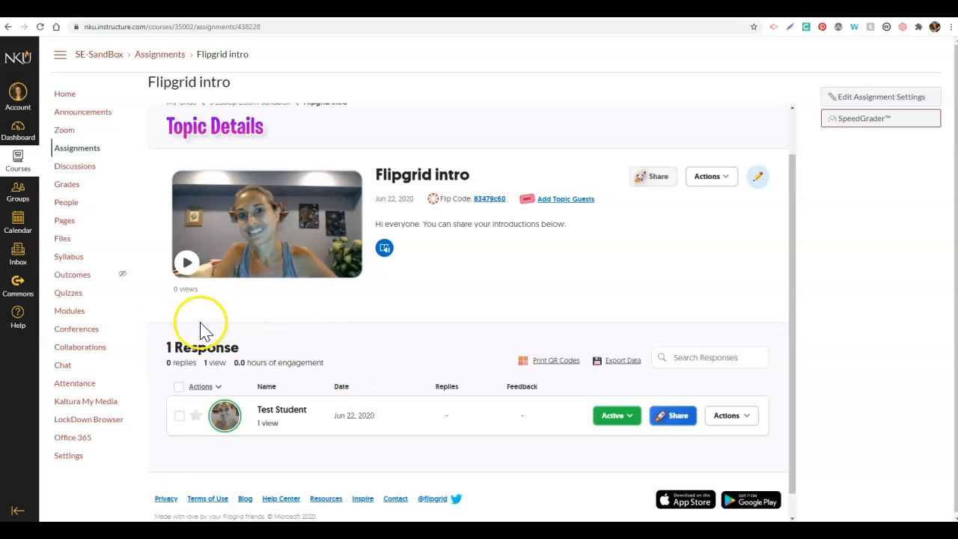
pyautogui.click(67, 185)
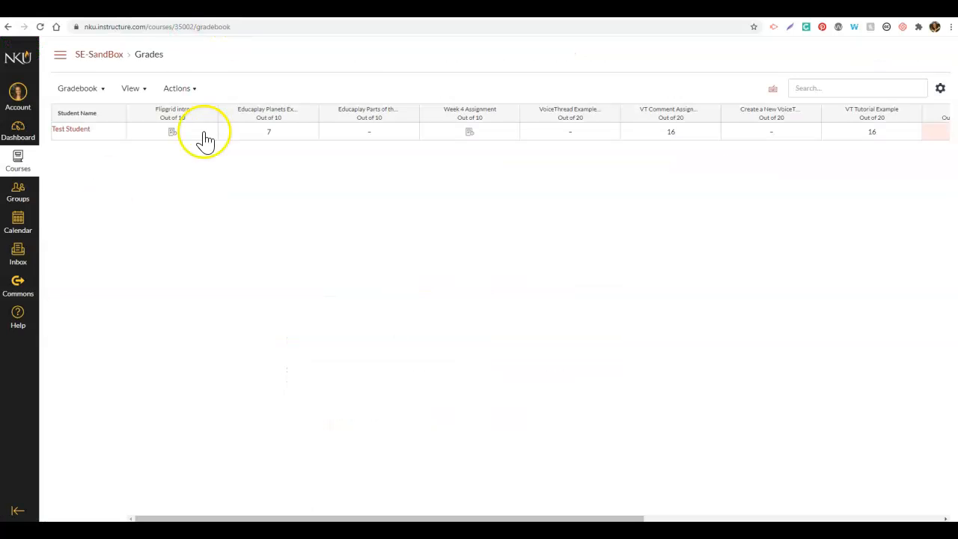
pyautogui.click(101, 56)
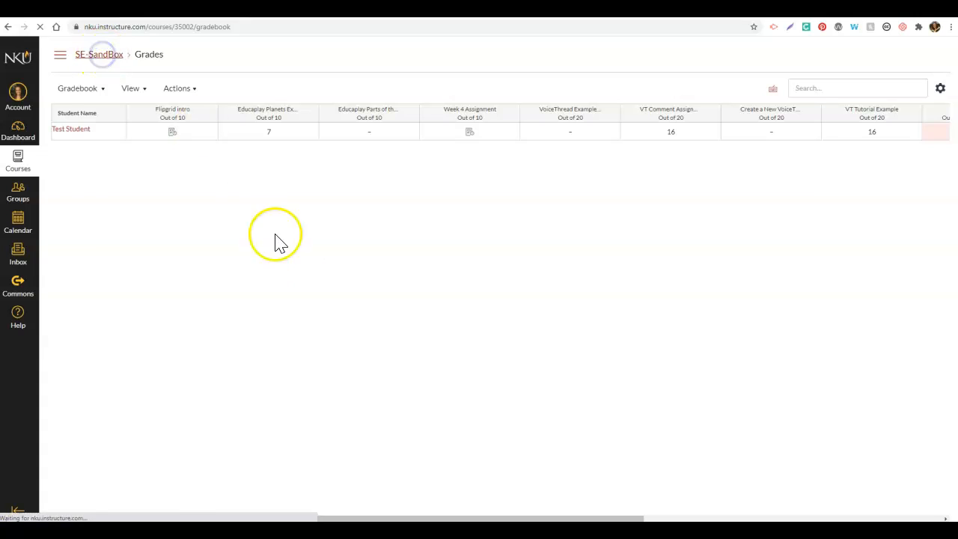